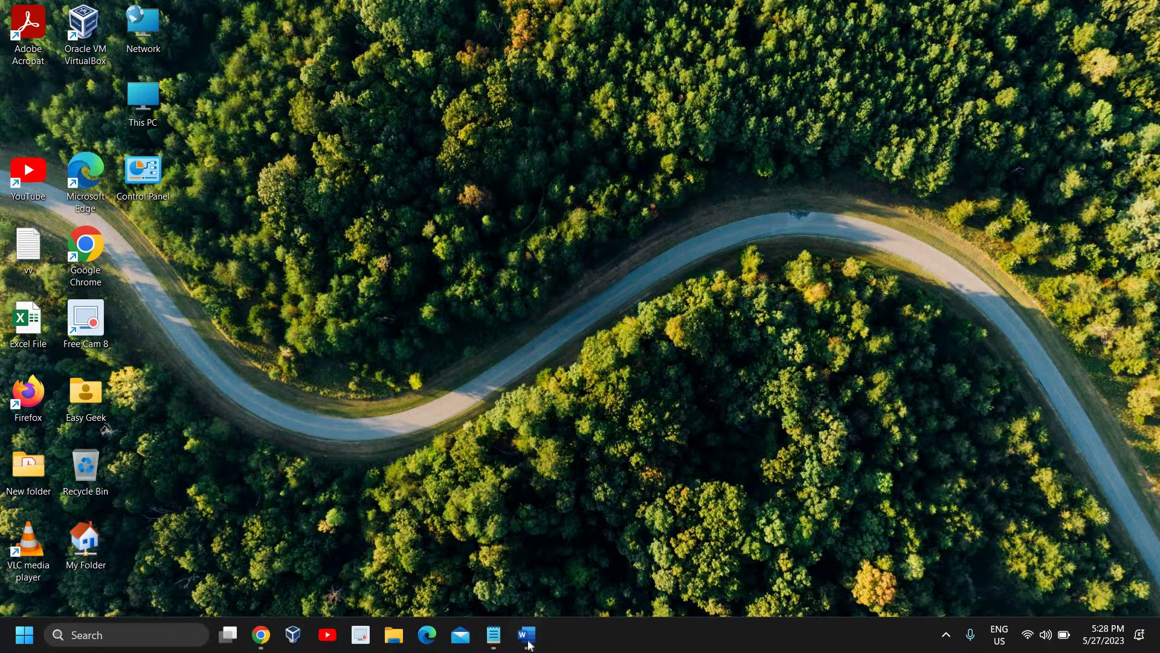
# Restore the Word document showing the 'FIXED: A D3D11 compatible GPU … is required' title
pyautogui.click(526, 635)
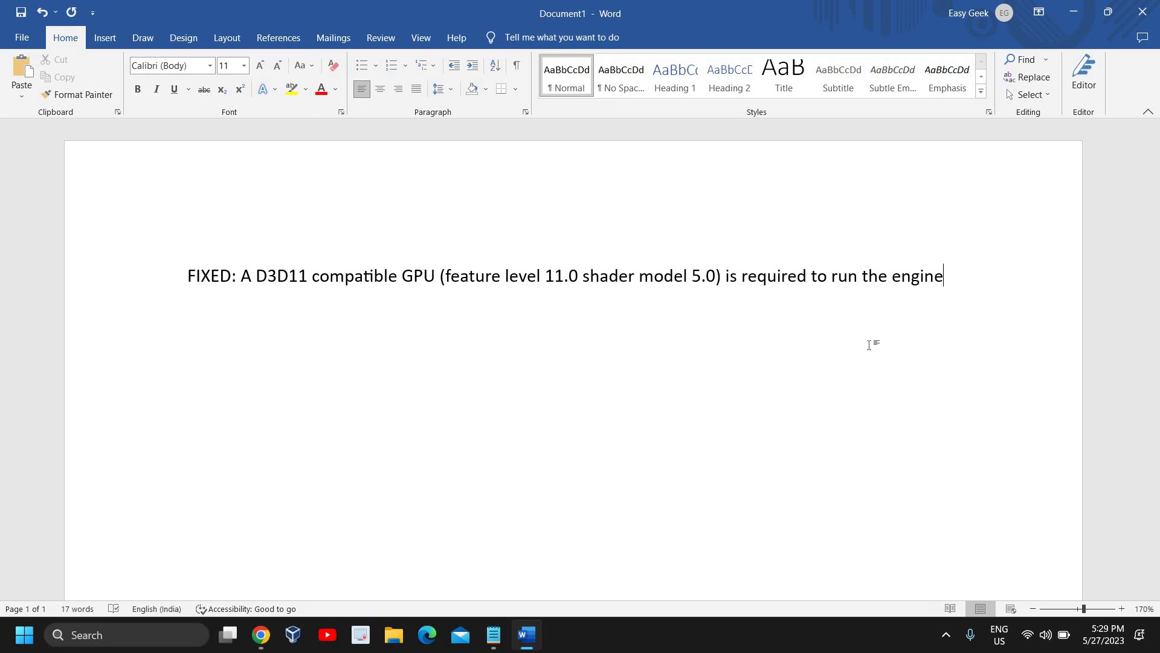
# Minimize Word, maximize Edge, and search Google for 'directx download'
pyautogui.click(1090, 9)
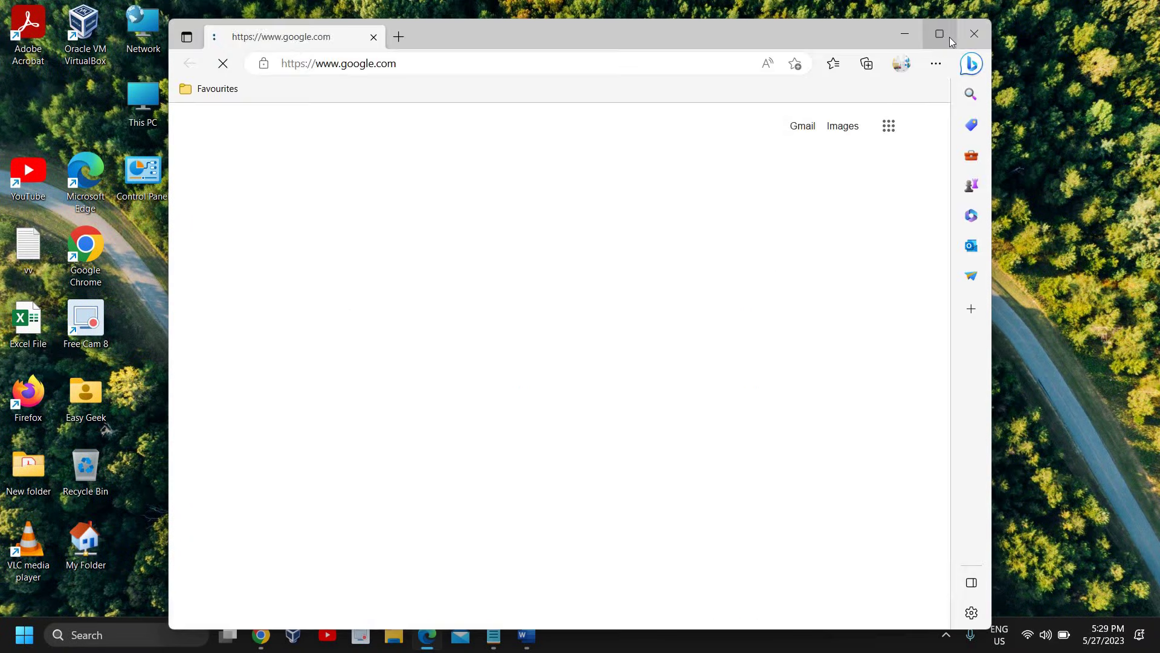
pyautogui.click(944, 35)
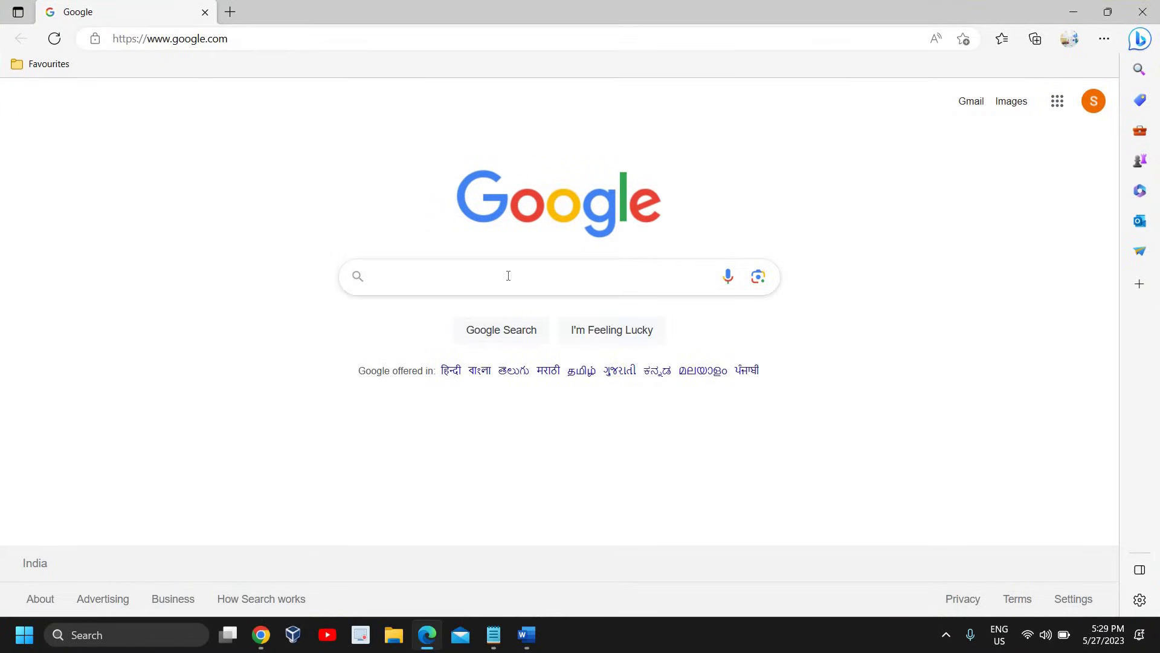
pyautogui.click(509, 276)
pyautogui.write('direct x ')
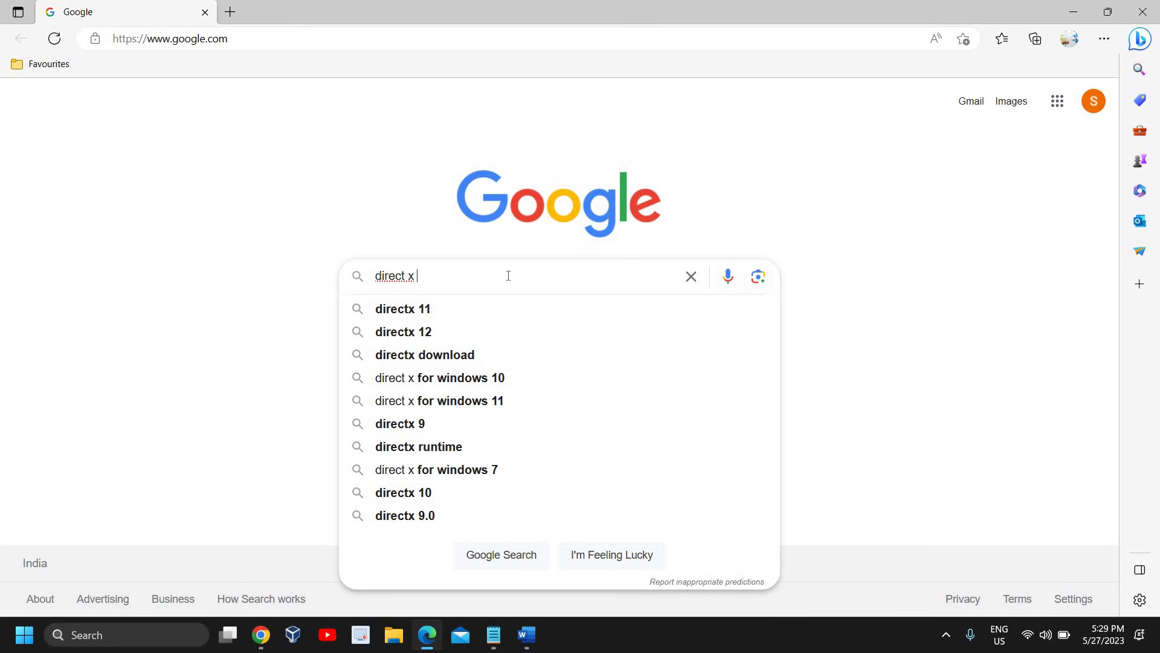
pyautogui.write('do')
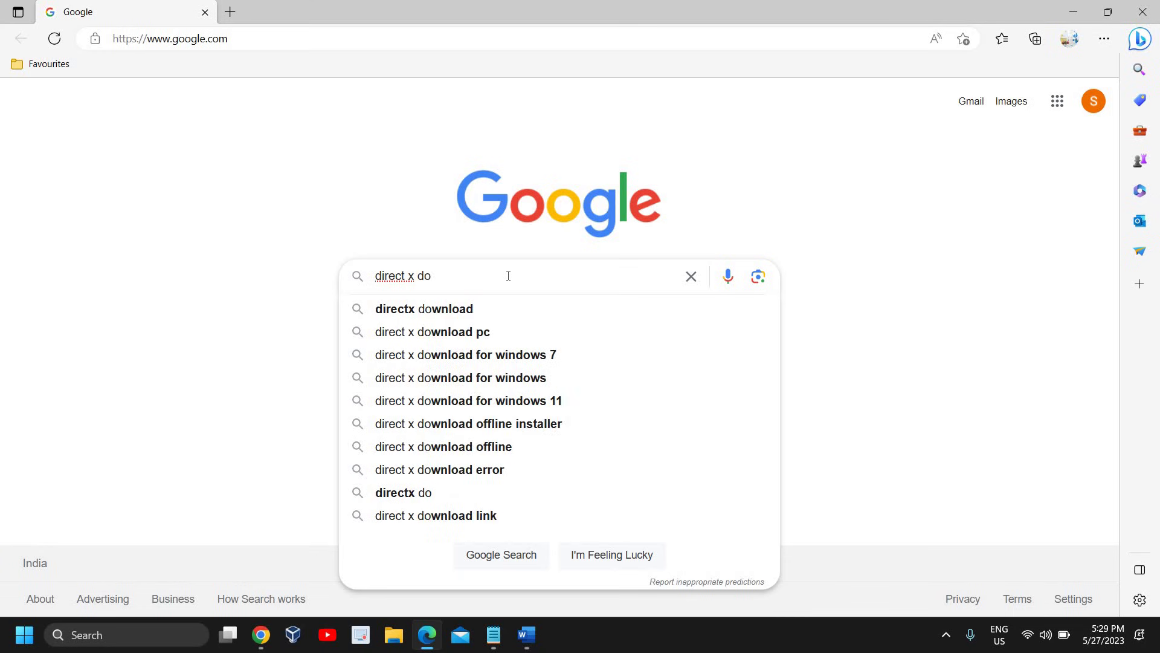
pyautogui.press('Down')
pyautogui.press('Return')
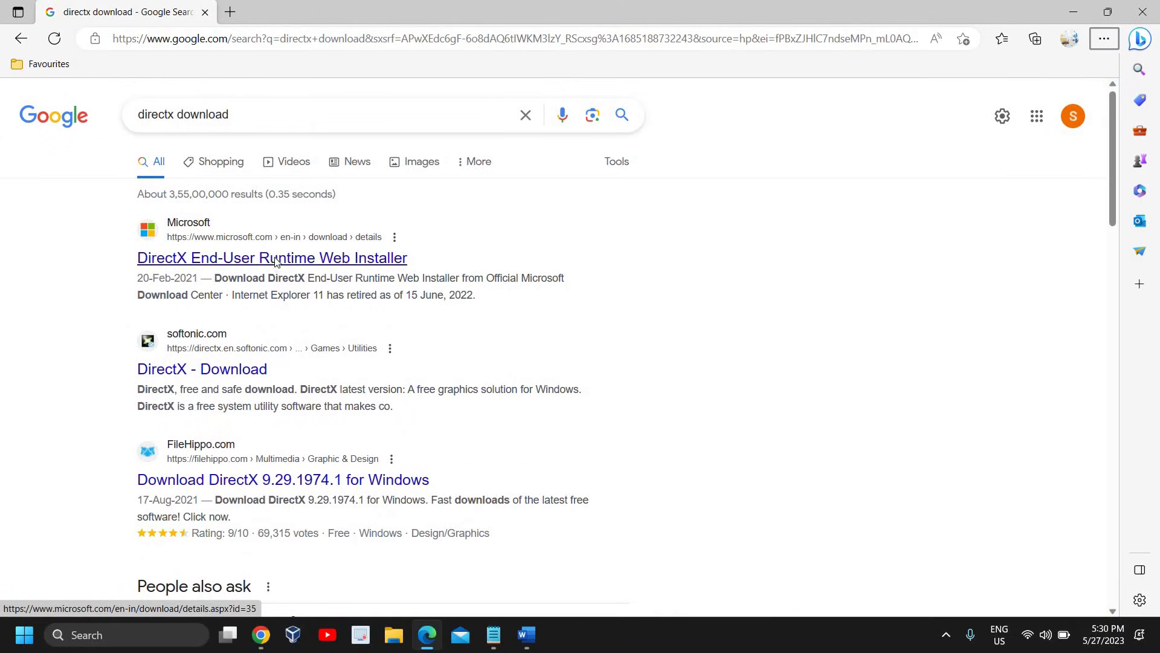
# Review Microsoft's DirectX End-User Runtime Web Installer page with English selected, then close Edge
pyautogui.click(275, 259)
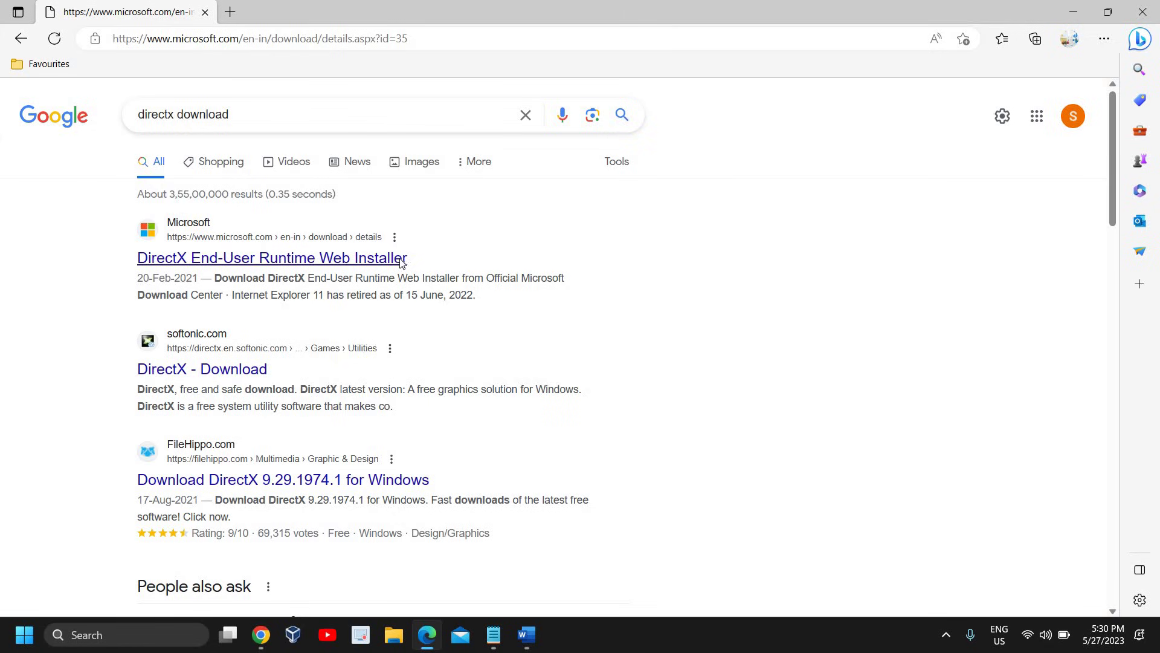
pyautogui.scroll(-4, 393, 381)
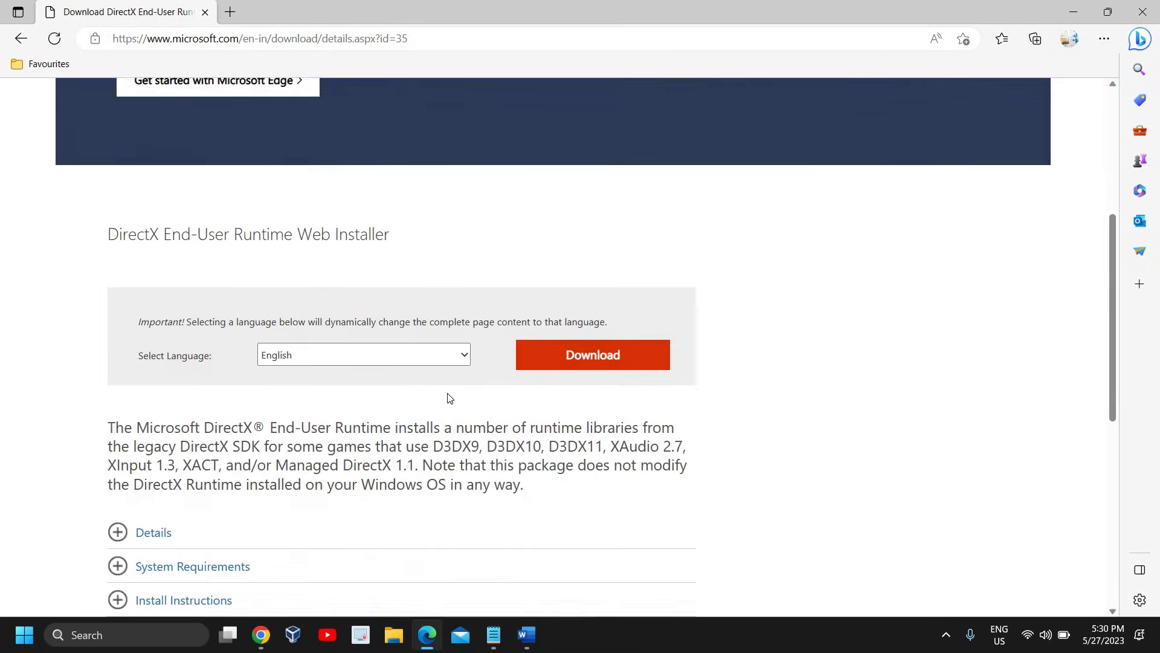
pyautogui.click(405, 361)
pyautogui.click(405, 362)
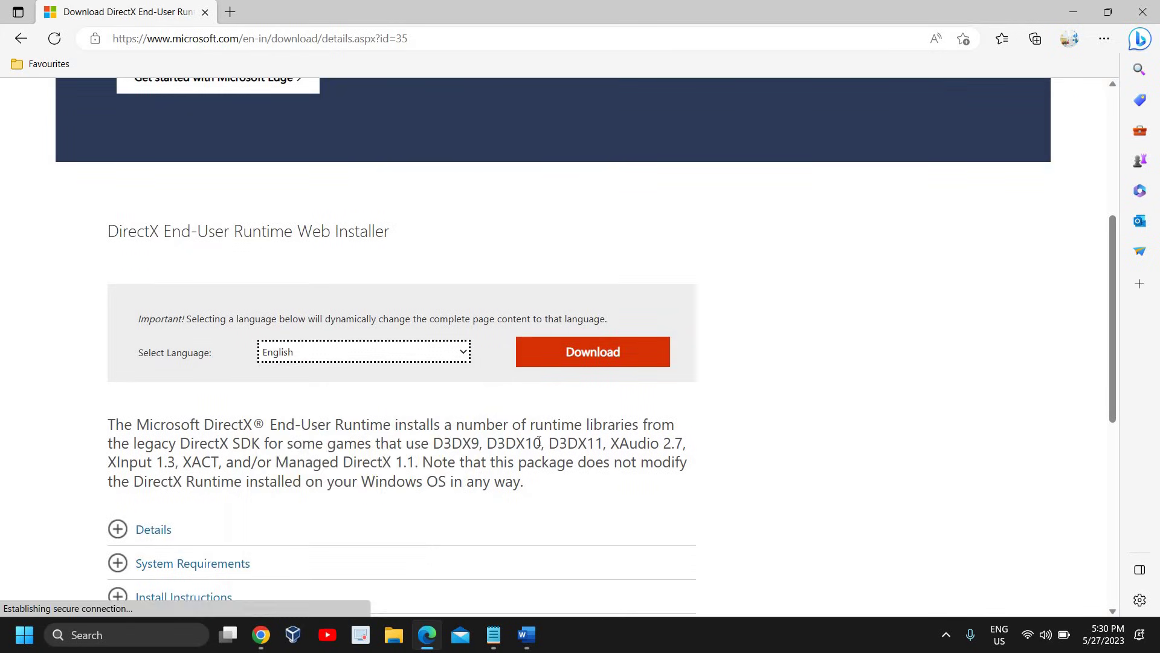
pyautogui.scroll(-3, 496, 439)
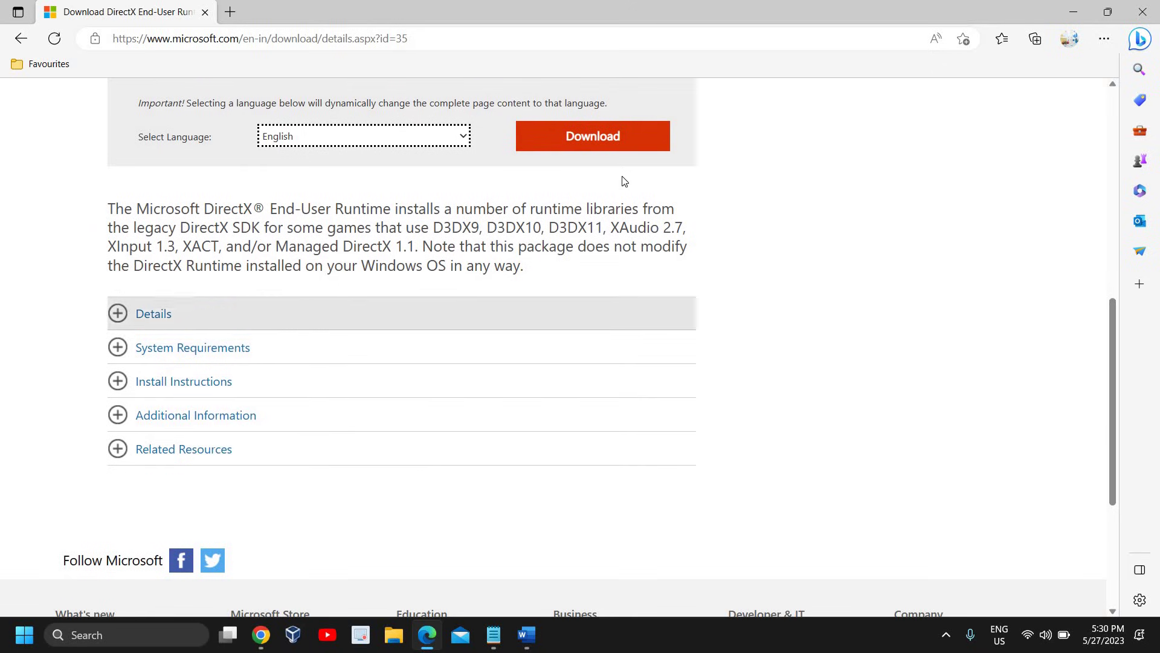
pyautogui.scroll(7, 651, 177)
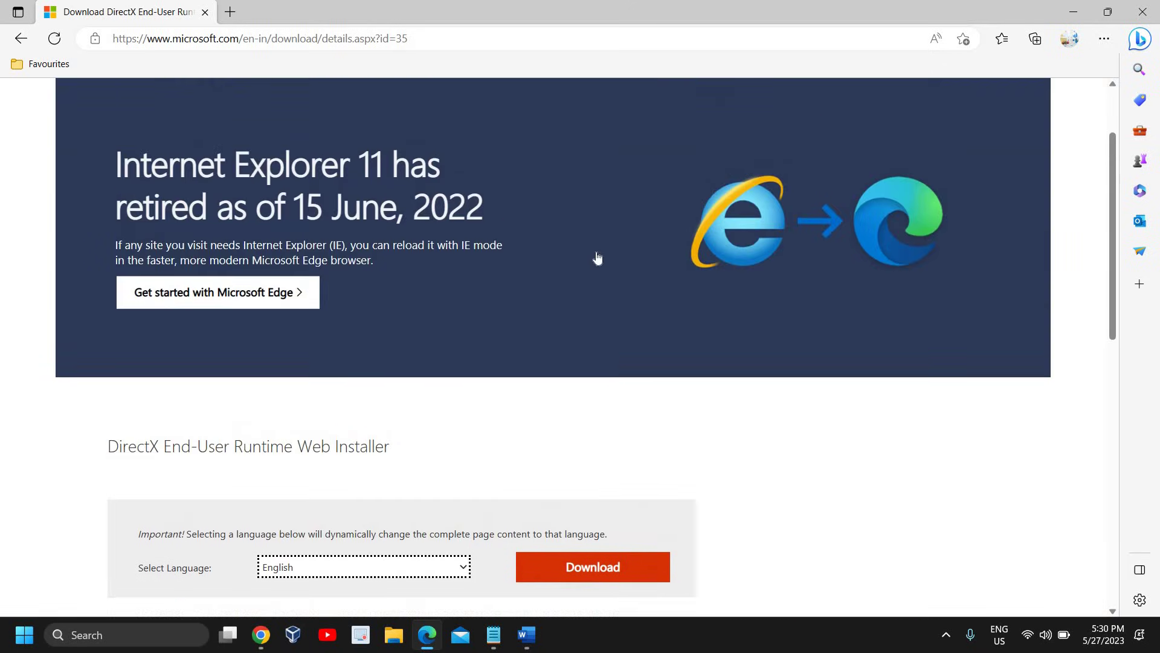
pyautogui.scroll(-3, 308, 478)
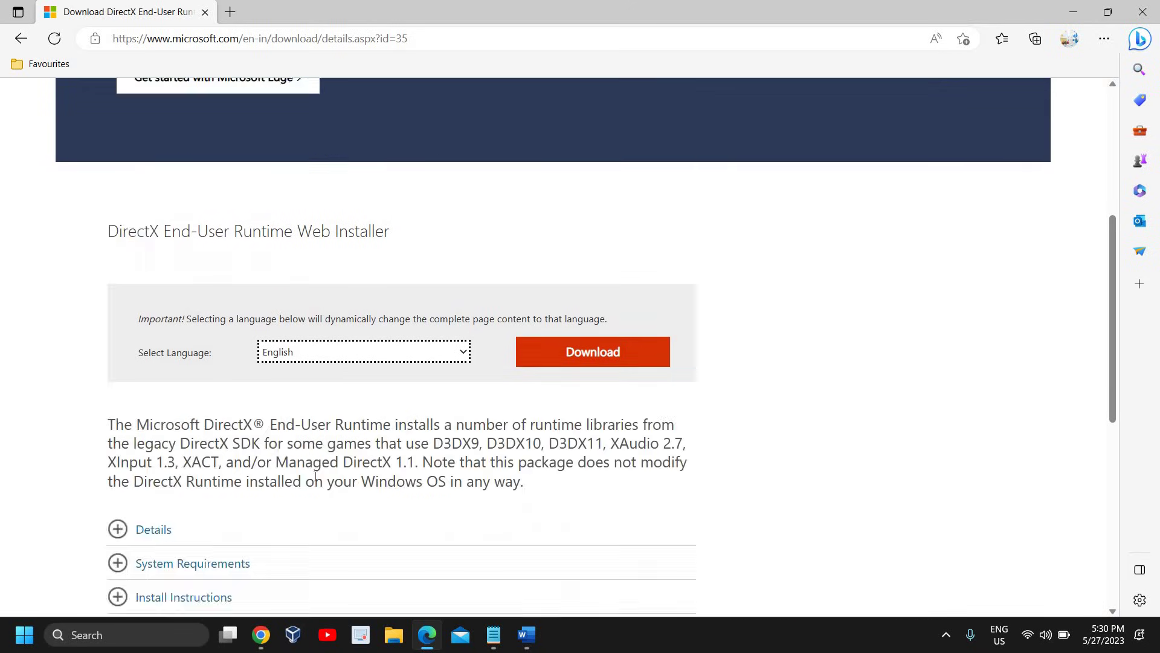
pyautogui.scroll(-5, 347, 484)
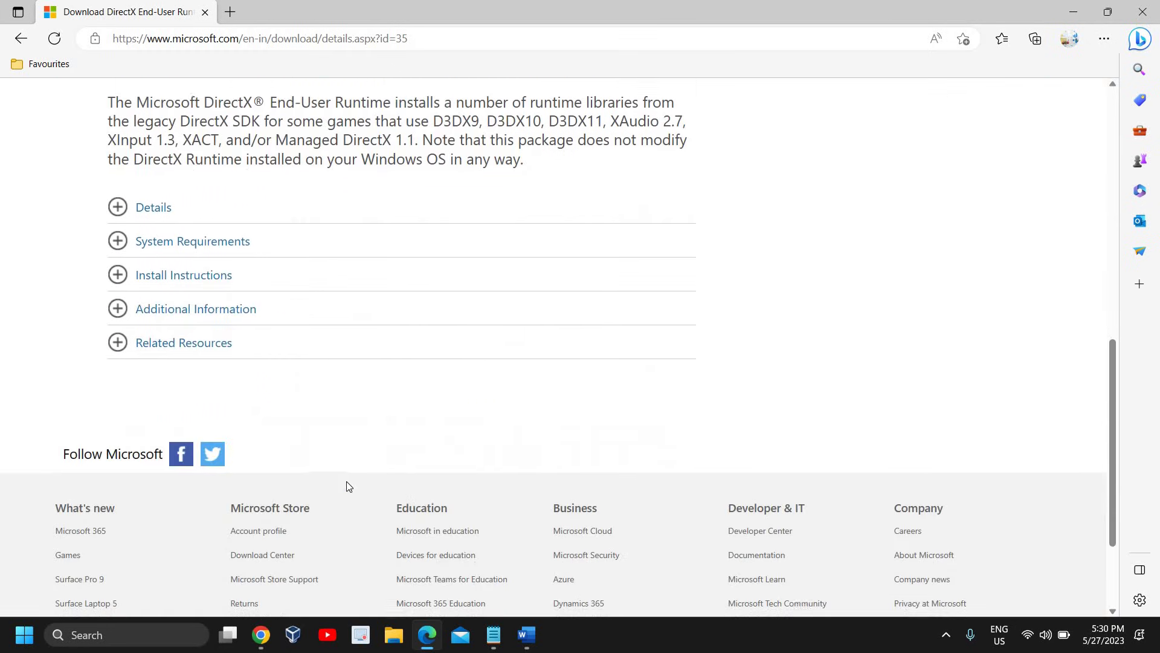
pyautogui.scroll(6, 348, 485)
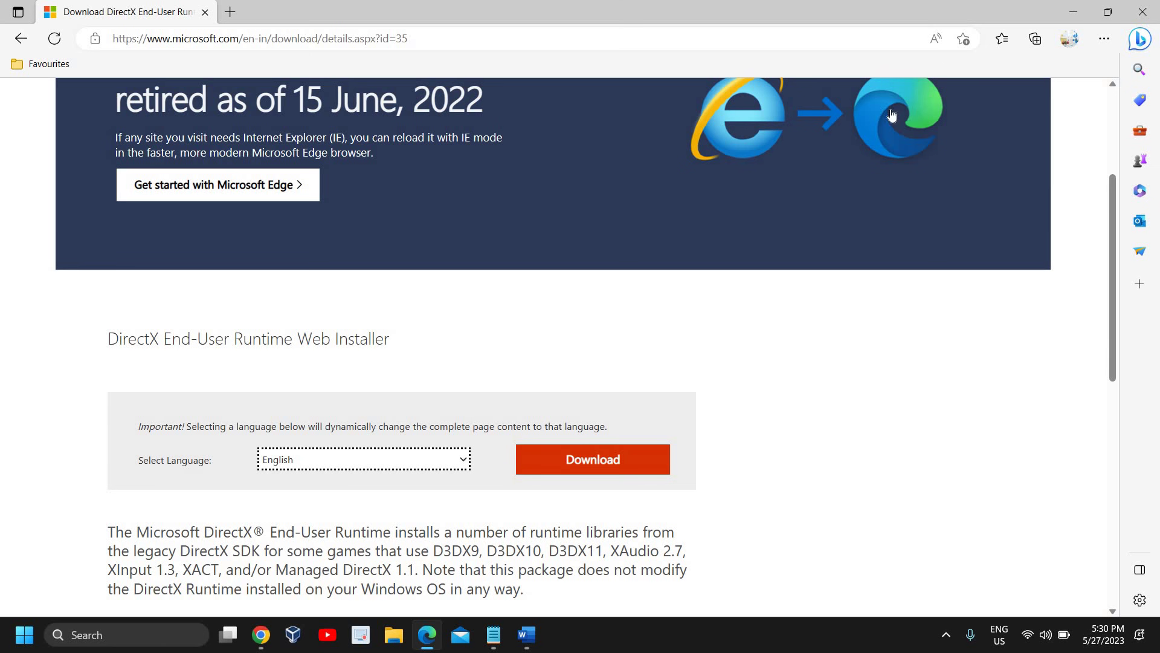
pyautogui.click(1142, 12)
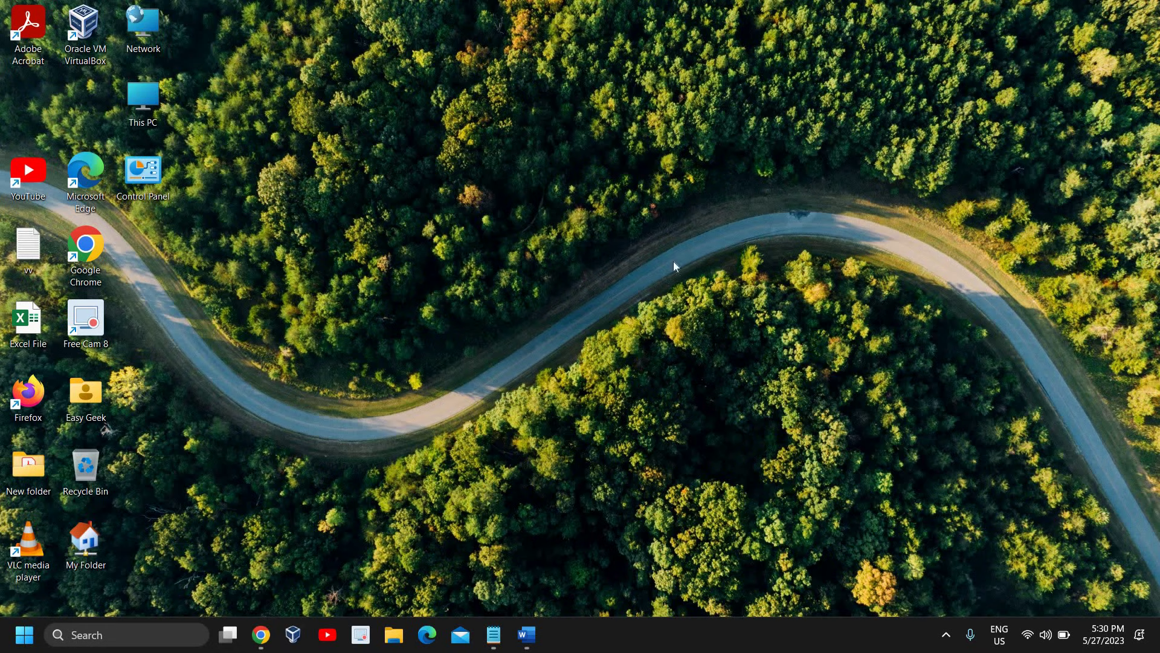
# Reopen Edge, dismiss the settings prompt, and enter 'visual studio redistributable all in one' in Google
pyautogui.click(427, 634)
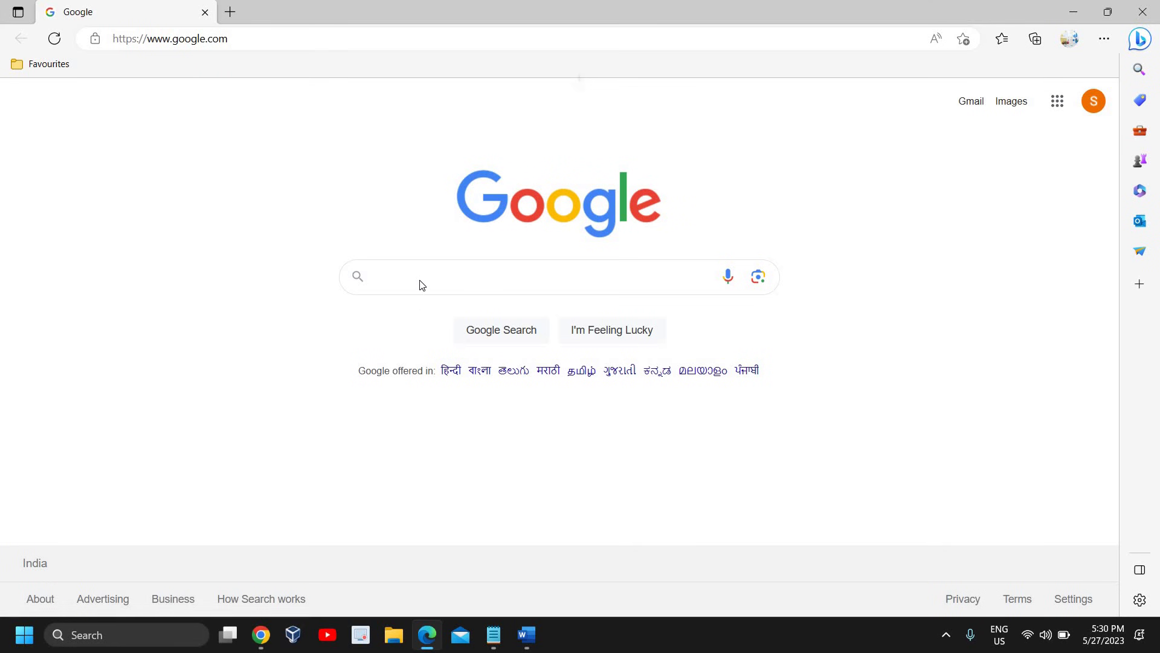
pyautogui.click(707, 340)
pyautogui.click(456, 272)
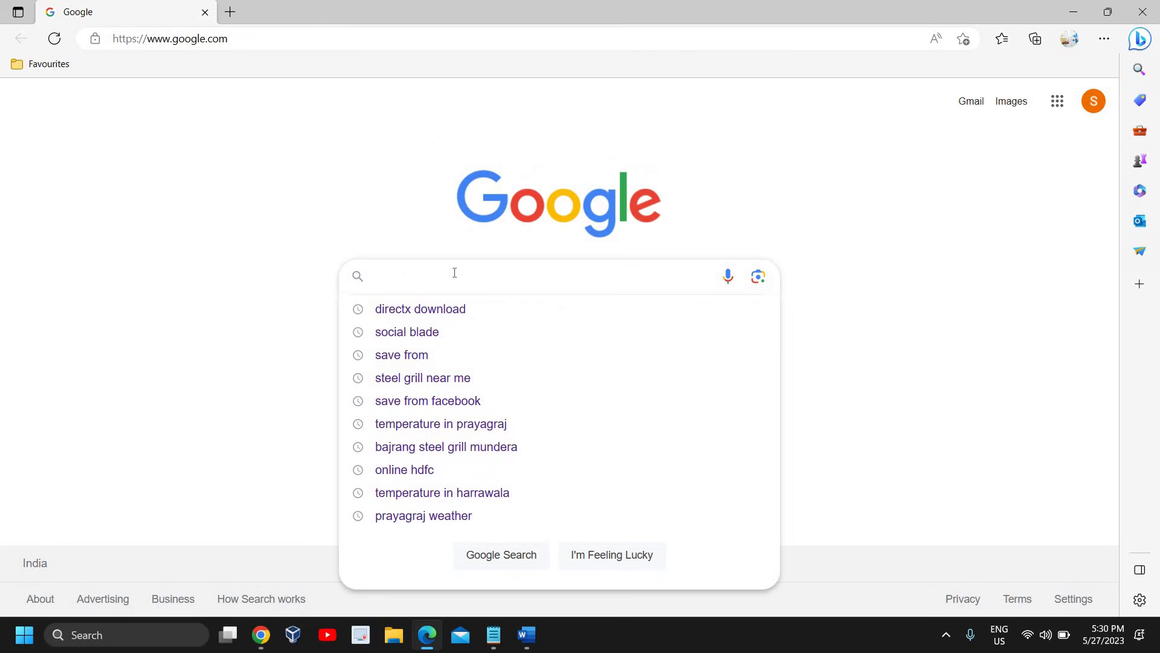
pyautogui.write('Vist')
pyautogui.press('BackSpace')
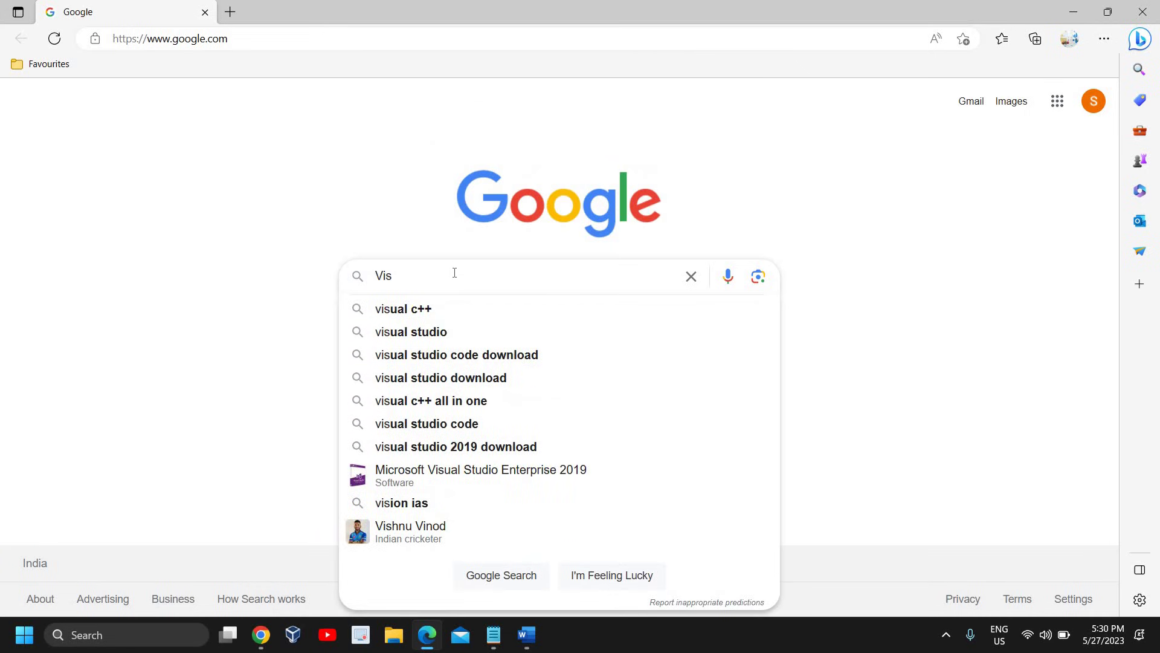
pyautogui.write('ua')
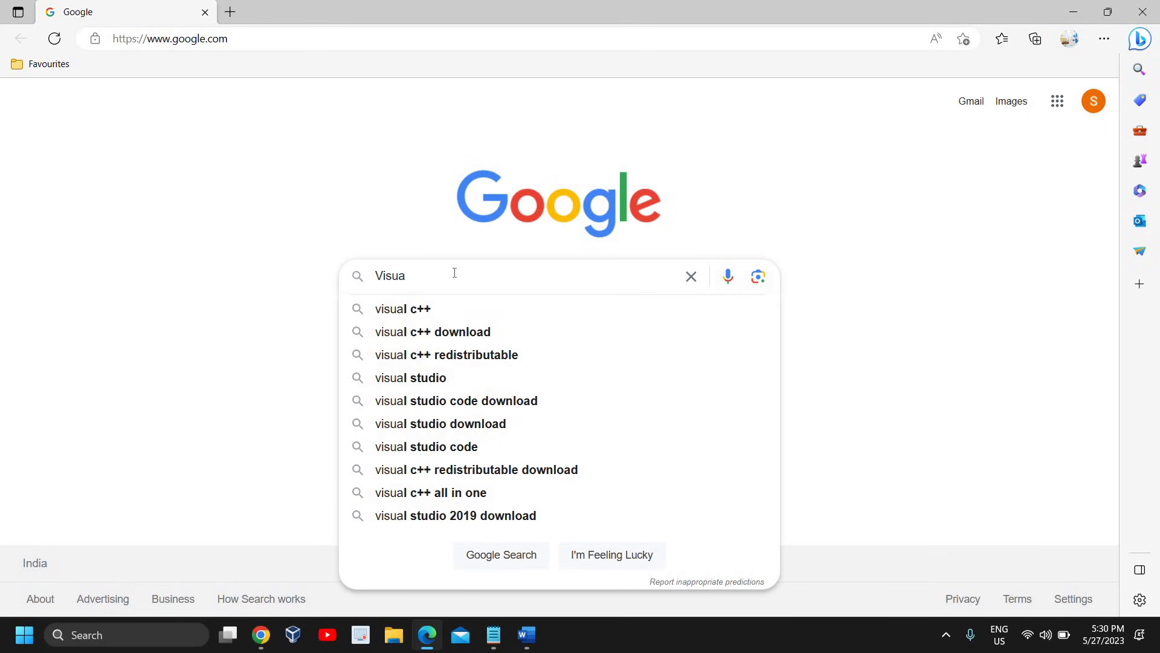
pyautogui.write('l S')
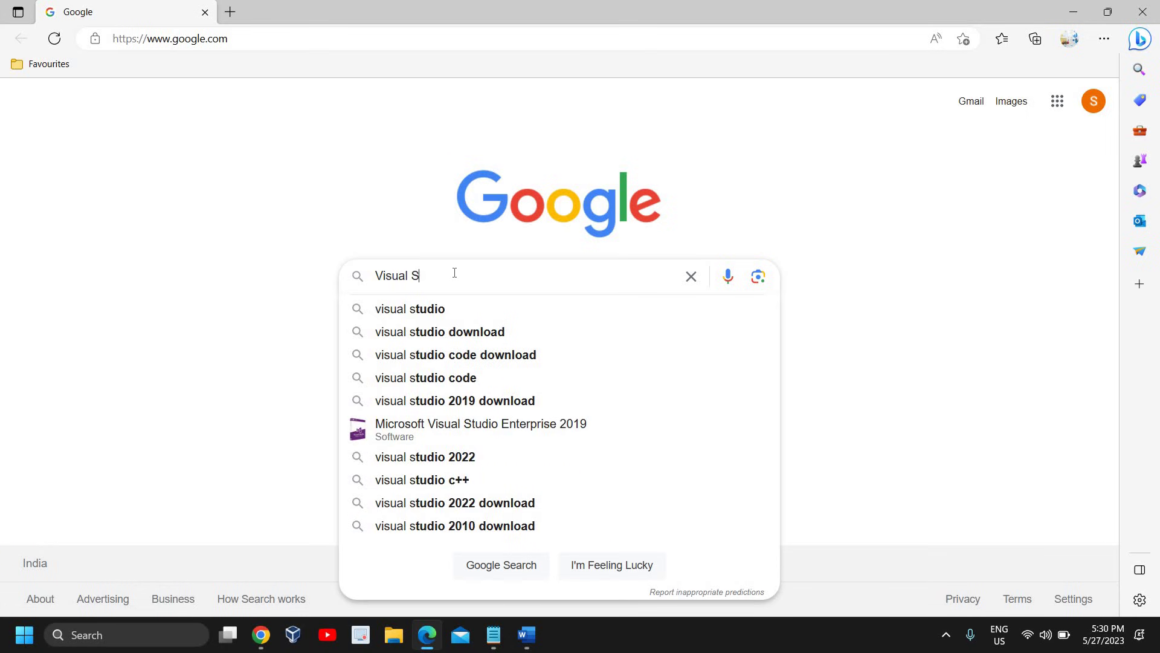
pyautogui.write('tu')
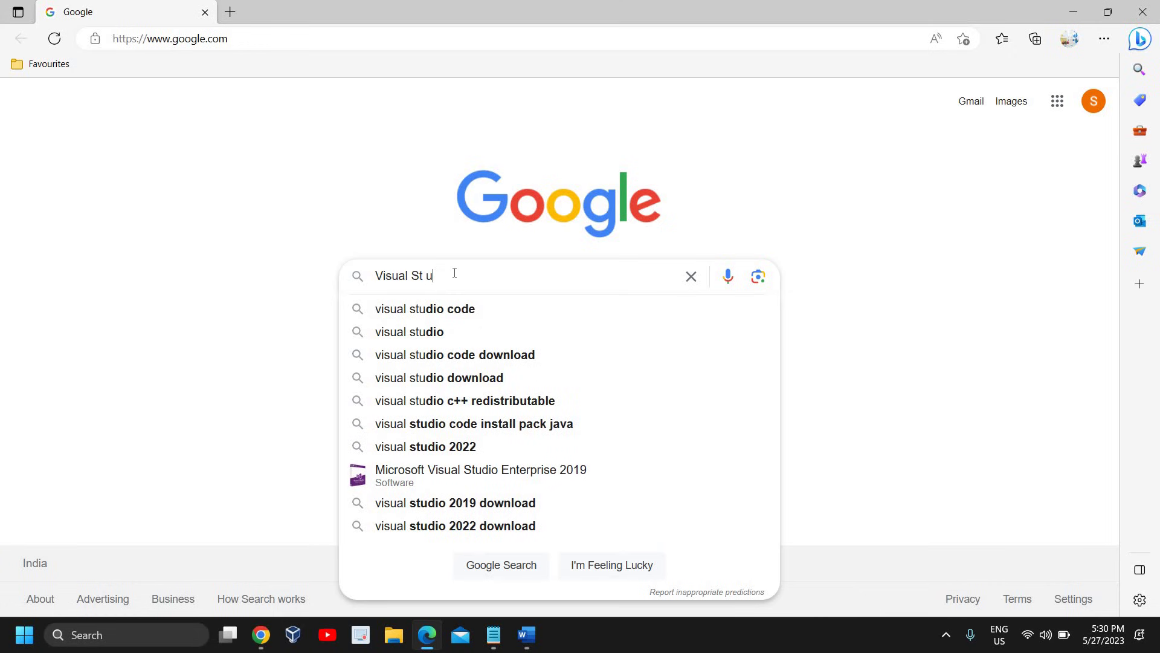
pyautogui.press('BackSpace')
pyautogui.press('BackSpace')
pyautogui.write('u')
pyautogui.press('Down')
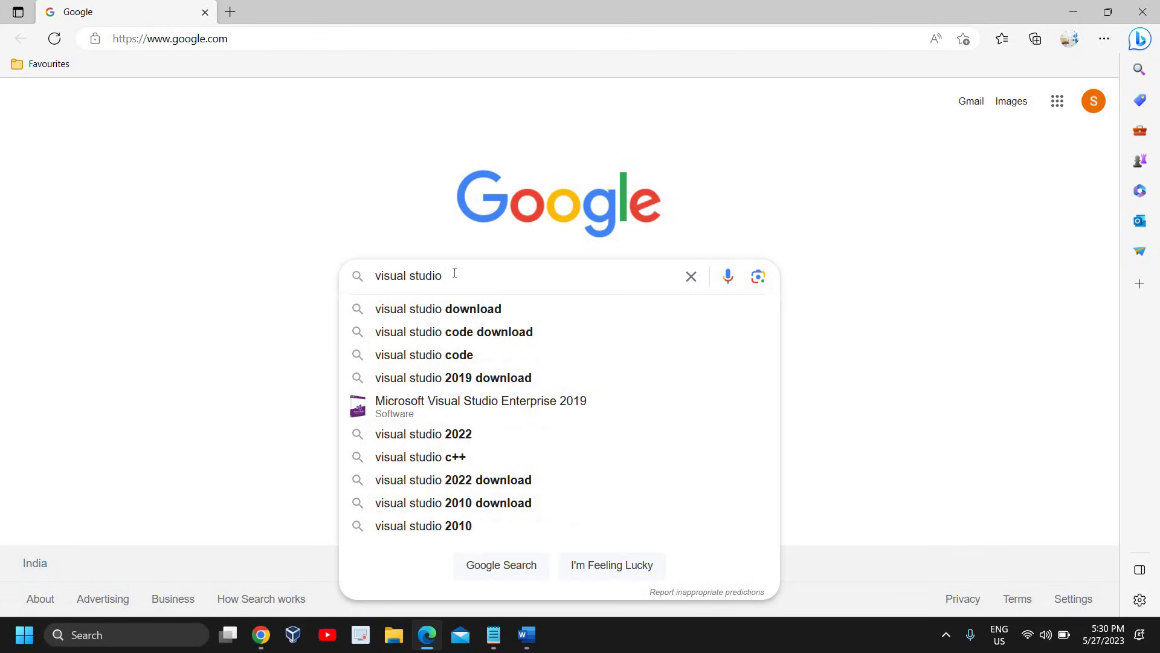
pyautogui.write('red')
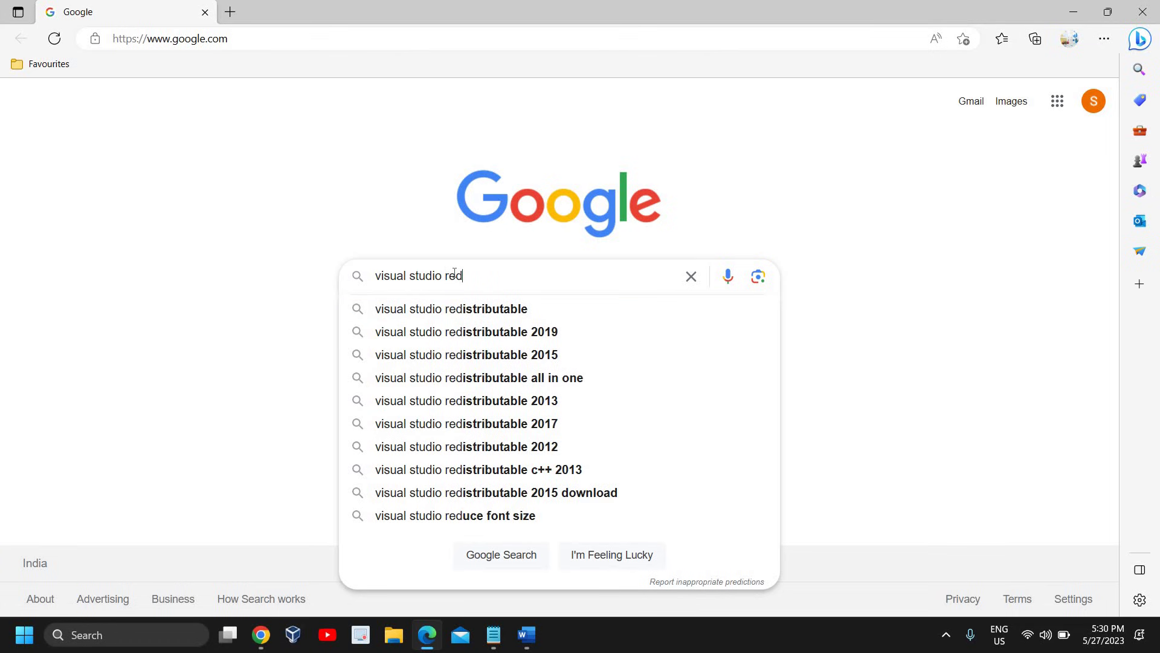
pyautogui.press('Down')
pyautogui.press('Down')
pyautogui.press('Down')
pyautogui.press('Down')
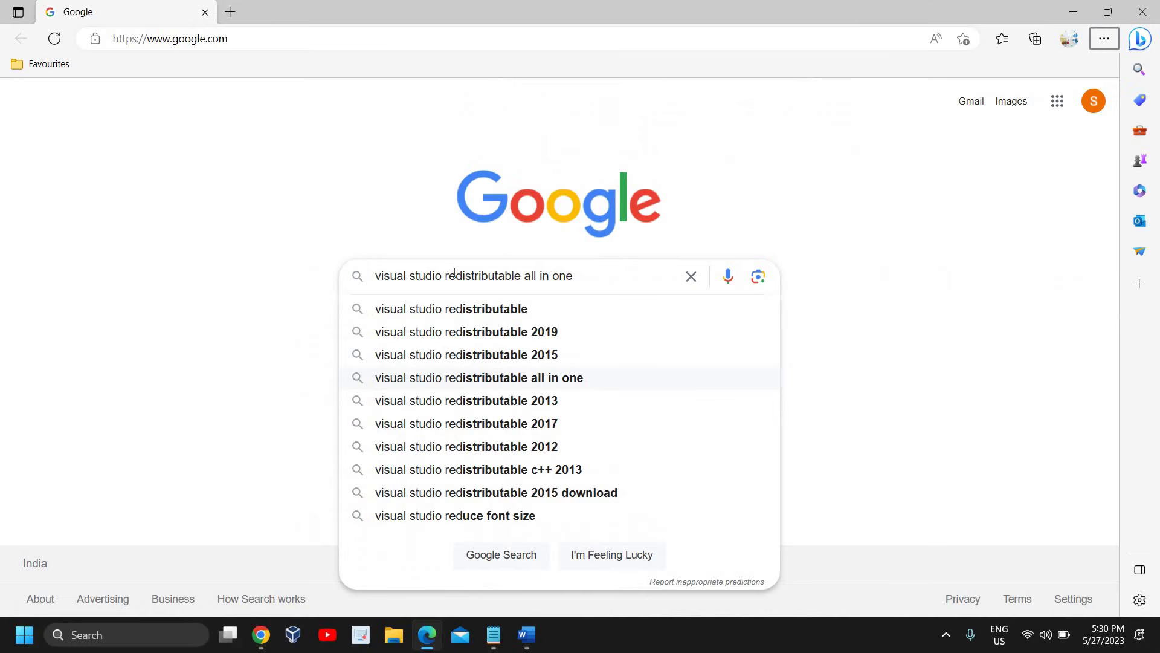
# Run the search and scroll through the results for Microsoft's Visual C++ Redistributable downloads
pyautogui.hotkey('alt', 'f')
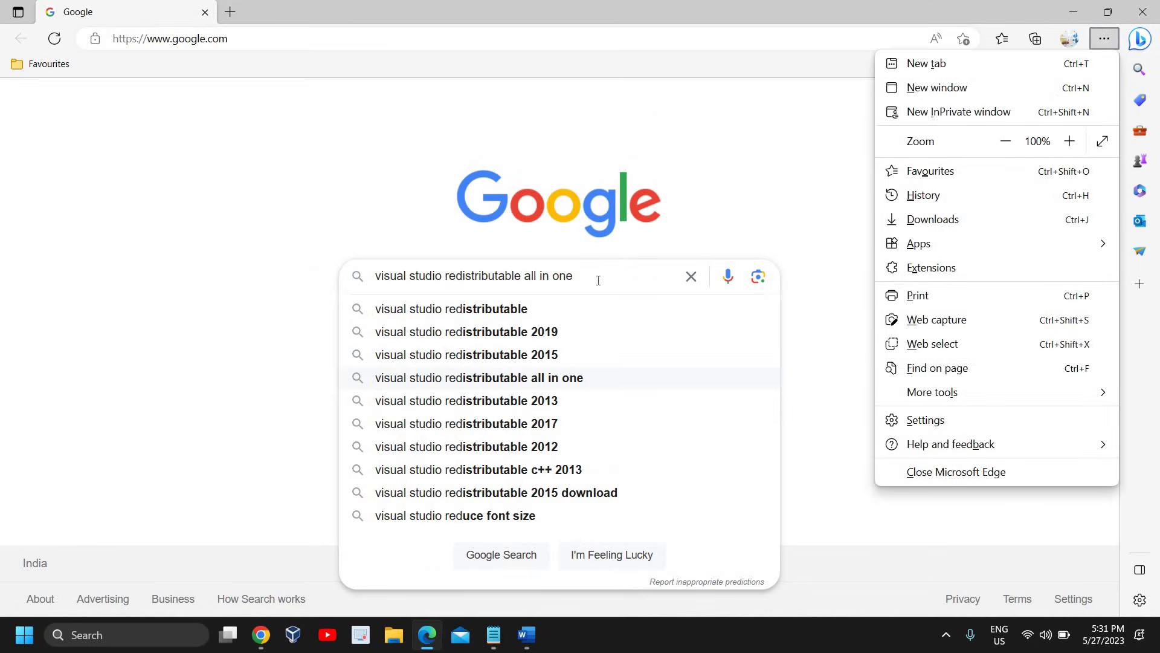
pyautogui.click(599, 279)
pyautogui.press('Return')
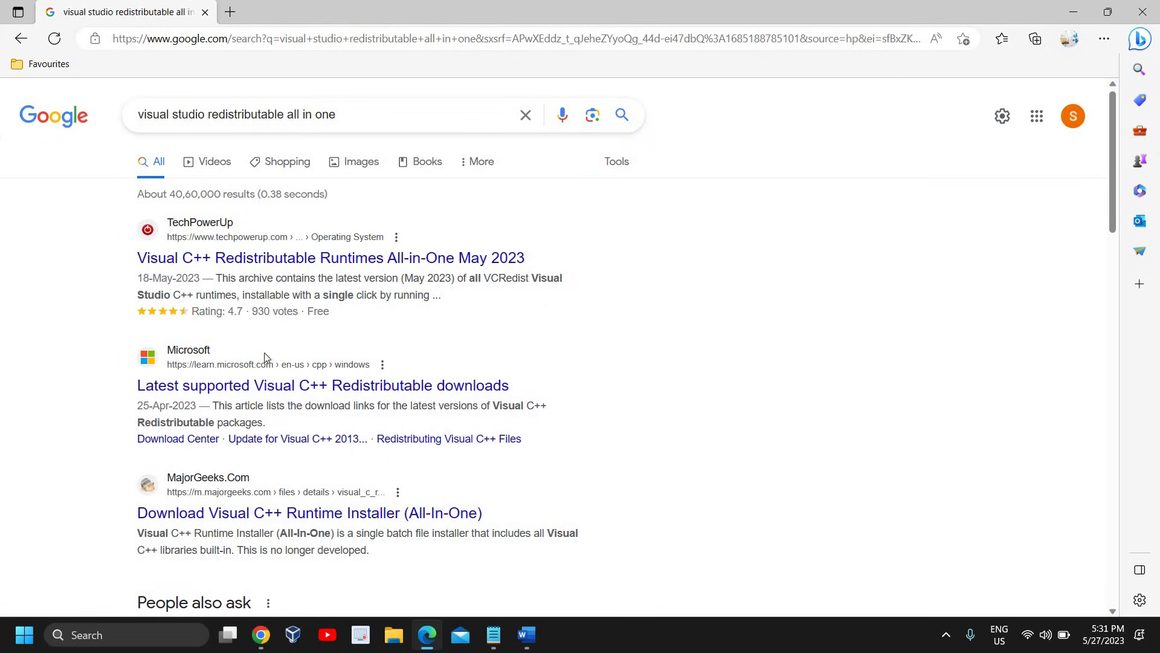
pyautogui.press('alt')
pyautogui.scroll(-3, 416, 461)
pyautogui.scroll(-2, 416, 460)
pyautogui.scroll(5, 416, 460)
# Download VC_redist.x64.exe from Microsoft's latest supported Visual C++ Redistributable page, then close Edge
pyautogui.click(417, 387)
pyautogui.scroll(-5, 421, 387)
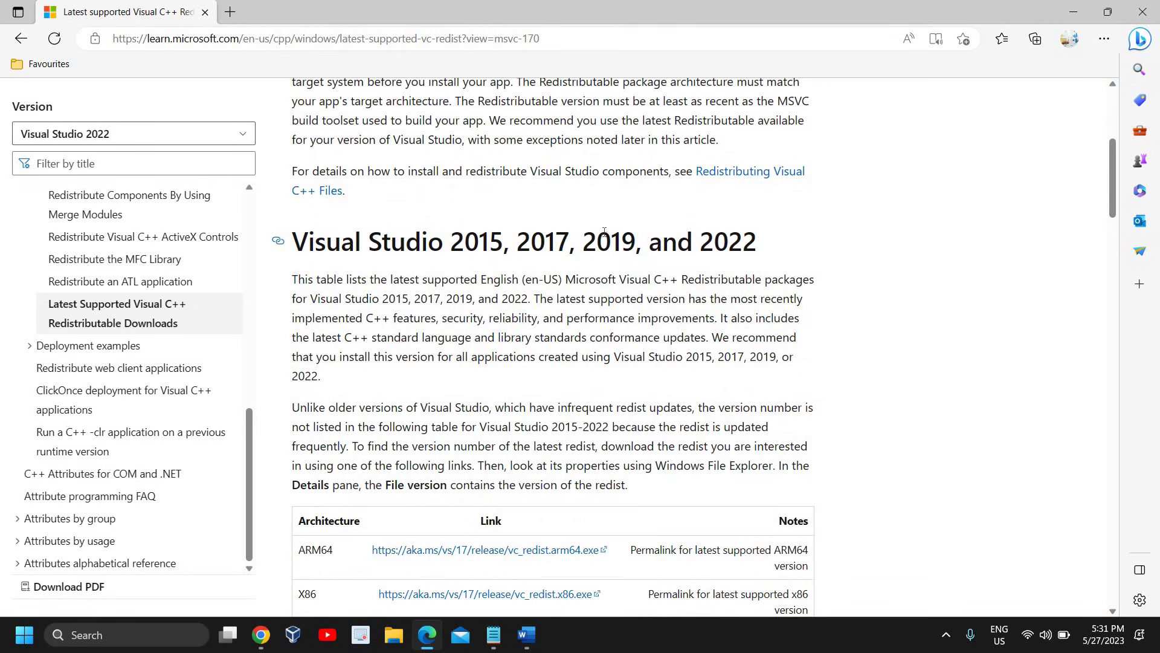
pyautogui.scroll(-5, 754, 295)
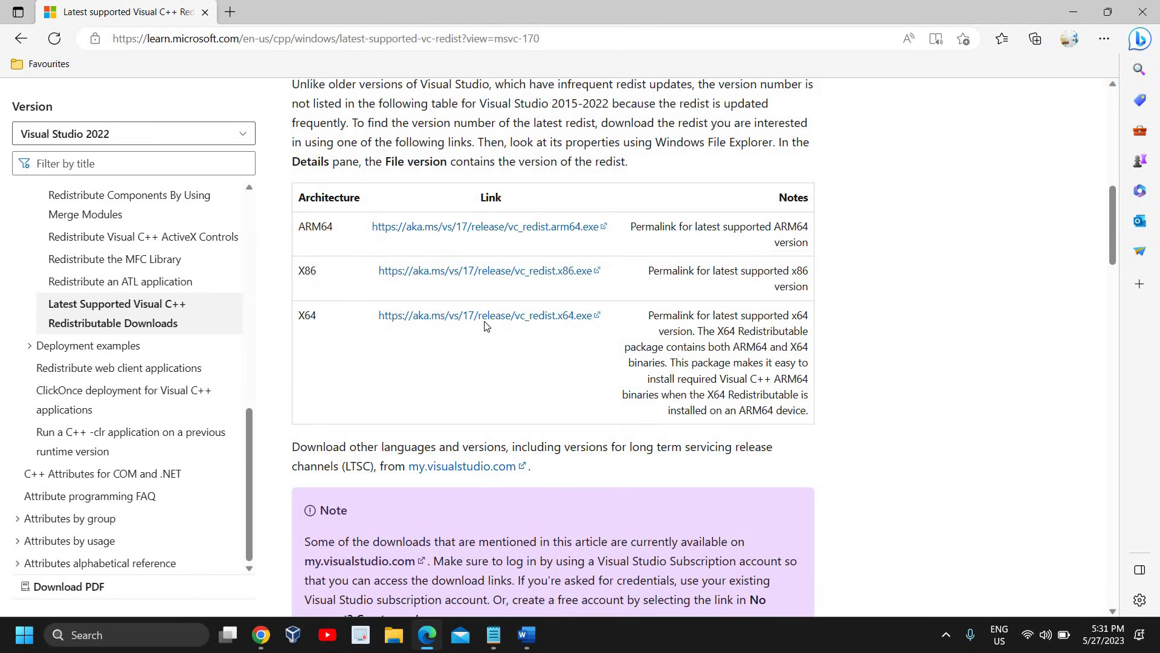
pyautogui.click(485, 325)
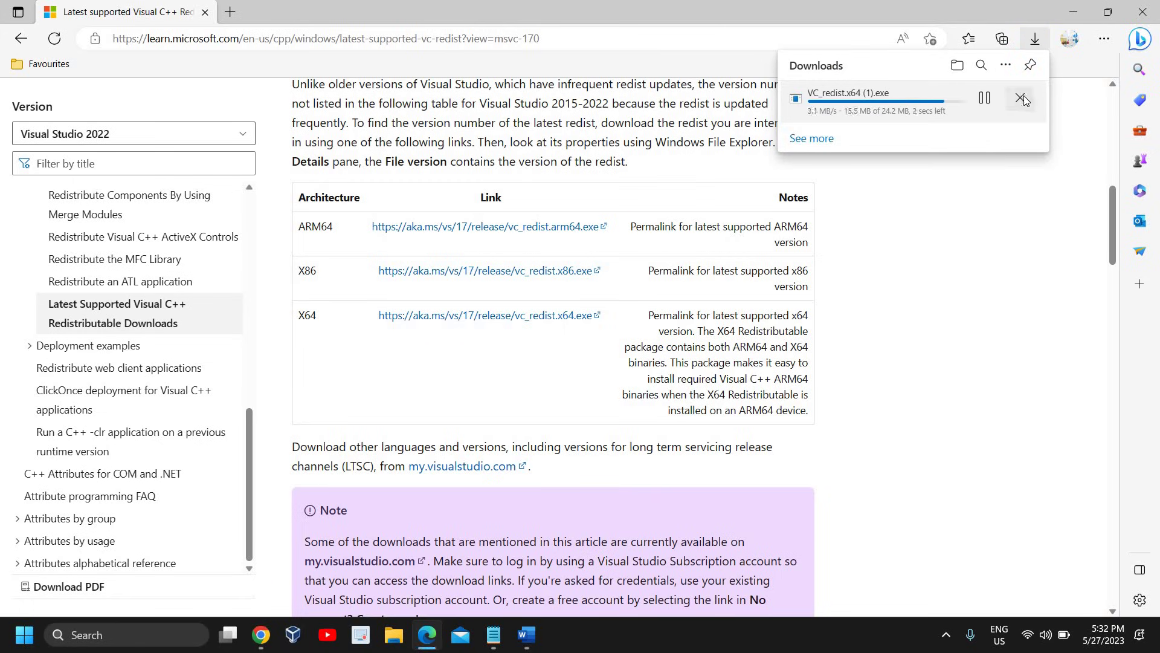
pyautogui.click(1142, 14)
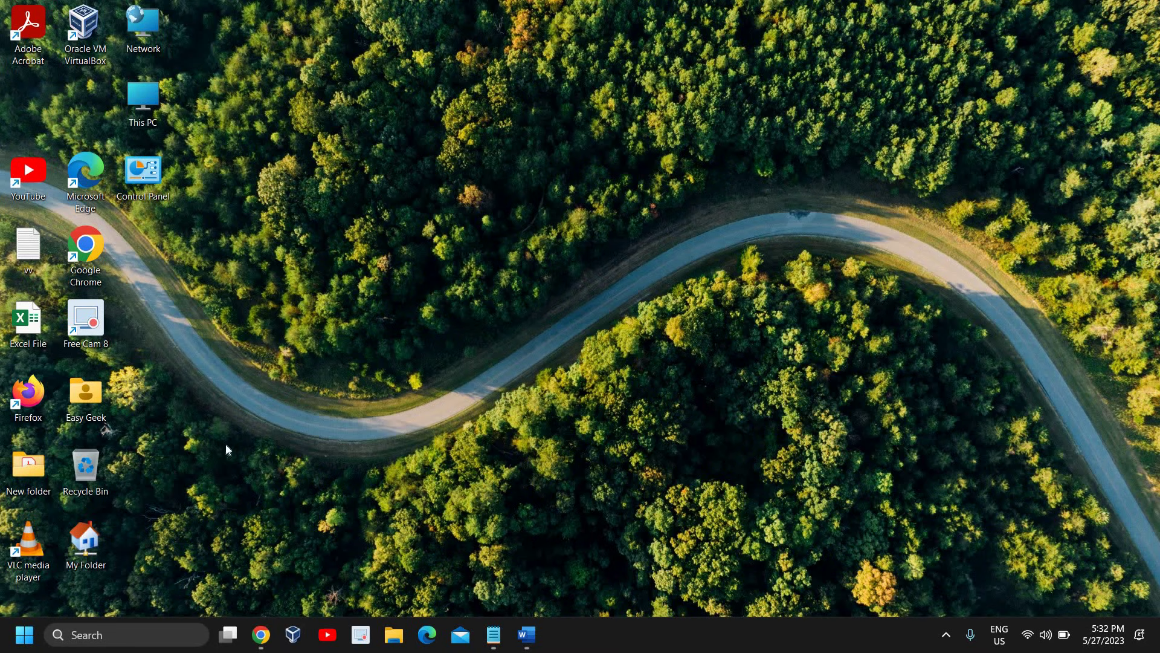
# Check the Intel(R) UHD Graphics driver in Device Manager: version 30.0.101.1338, dated 1/20/2022
pyautogui.rightClick(24, 634)
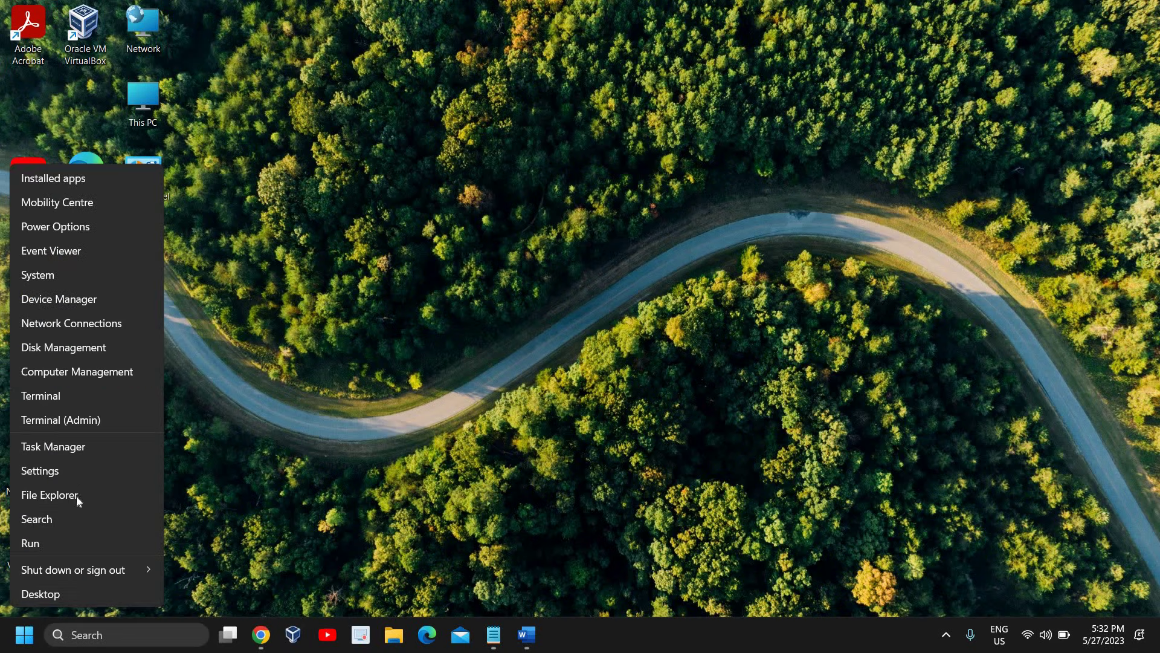
pyautogui.click(56, 300)
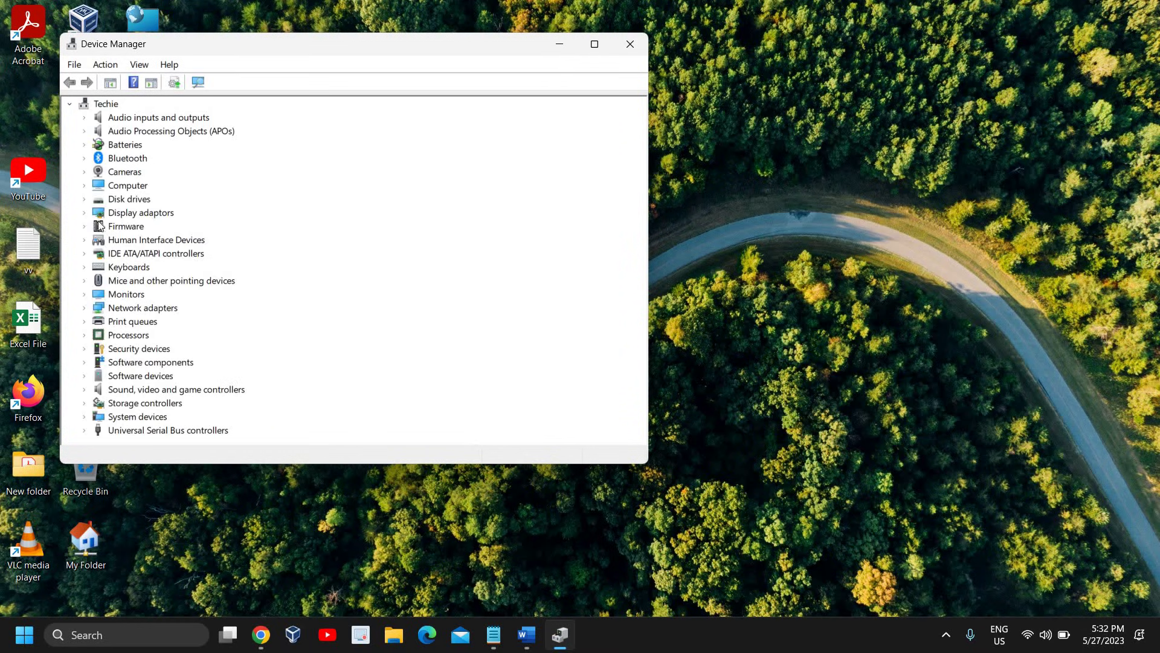
pyautogui.click(84, 213)
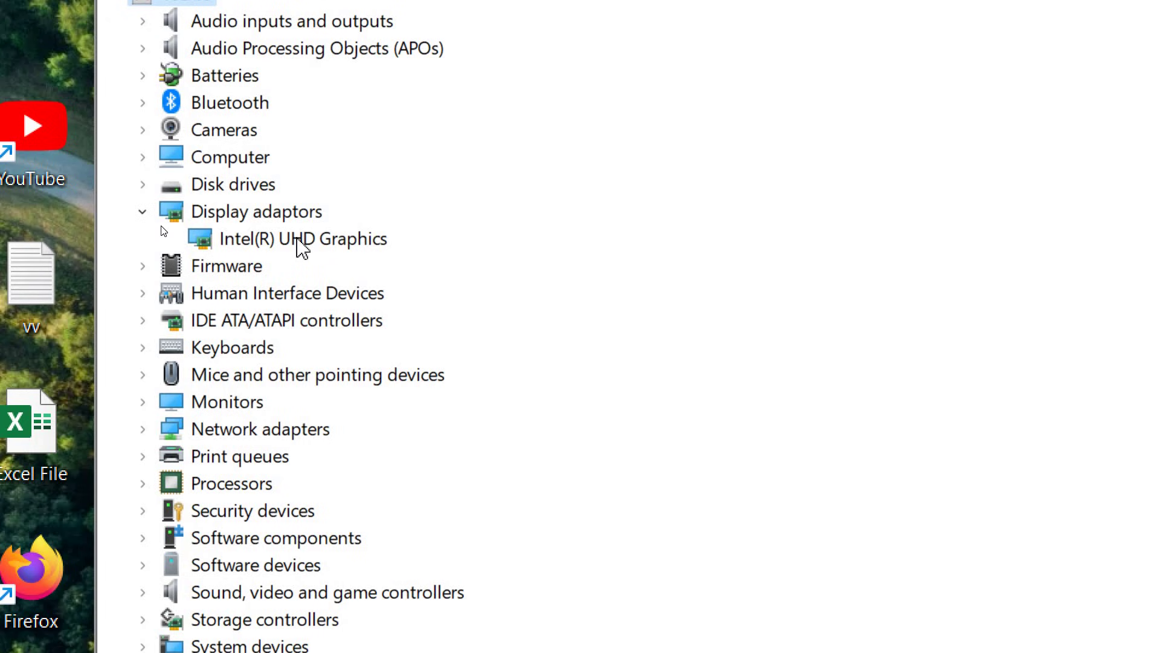
pyautogui.rightClick(300, 248)
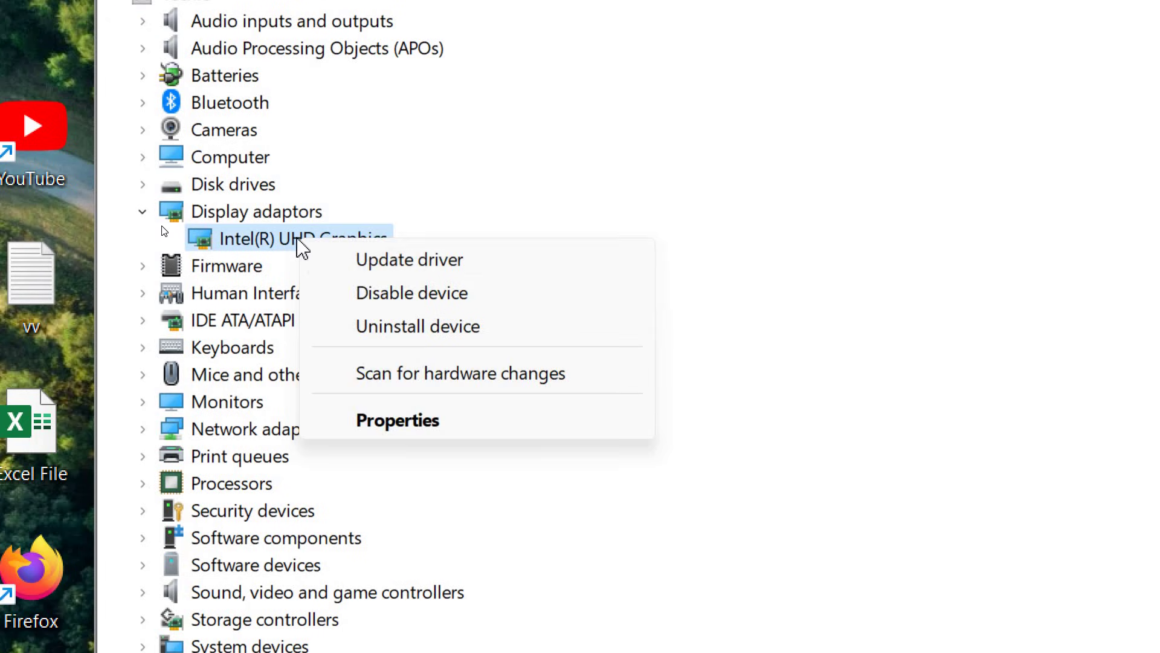
pyautogui.click(373, 421)
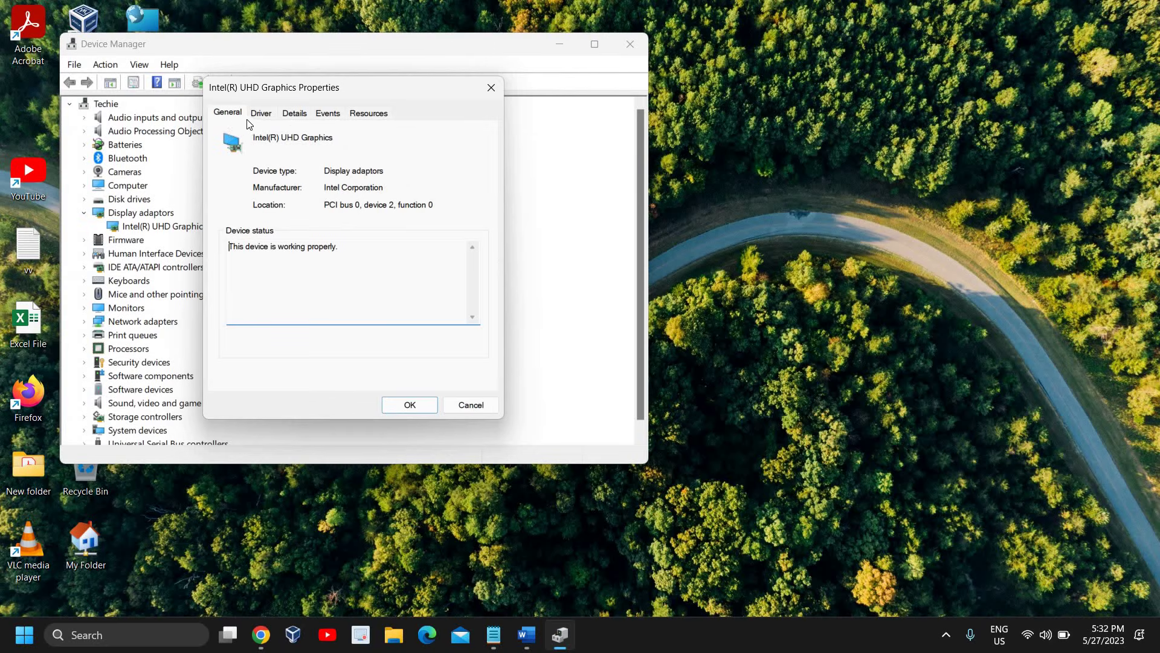
pyautogui.click(488, 77)
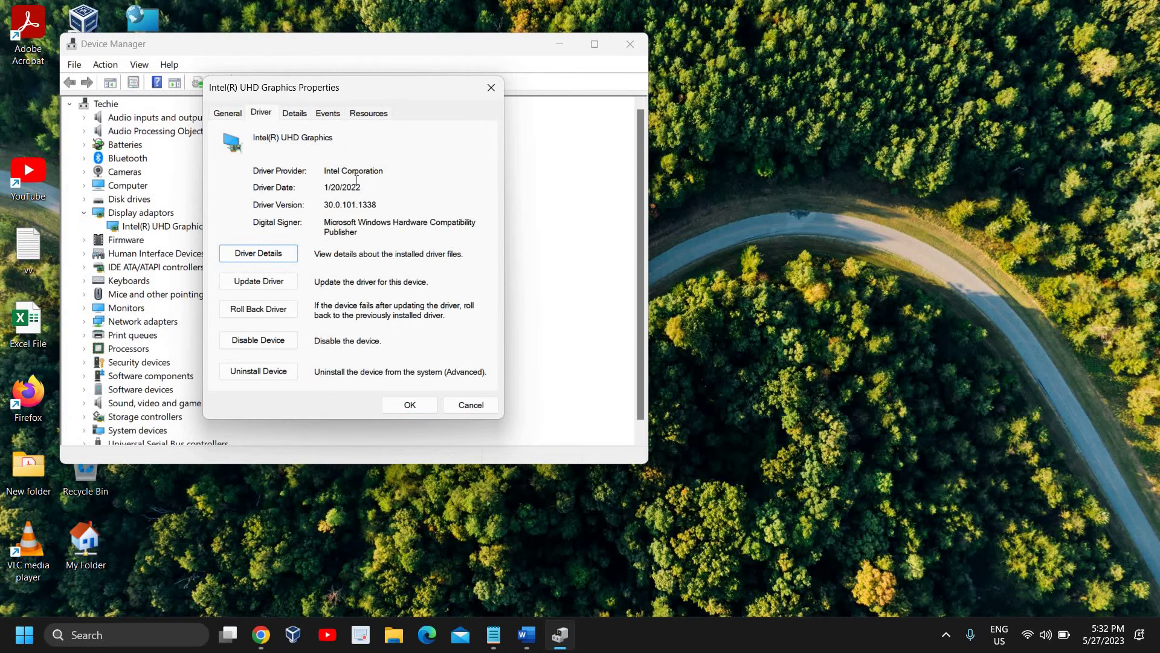
pyautogui.click(473, 406)
# Search automatically for a newer Intel(R) UHD Graphics driver; the best one is already installed
pyautogui.rightClick(181, 231)
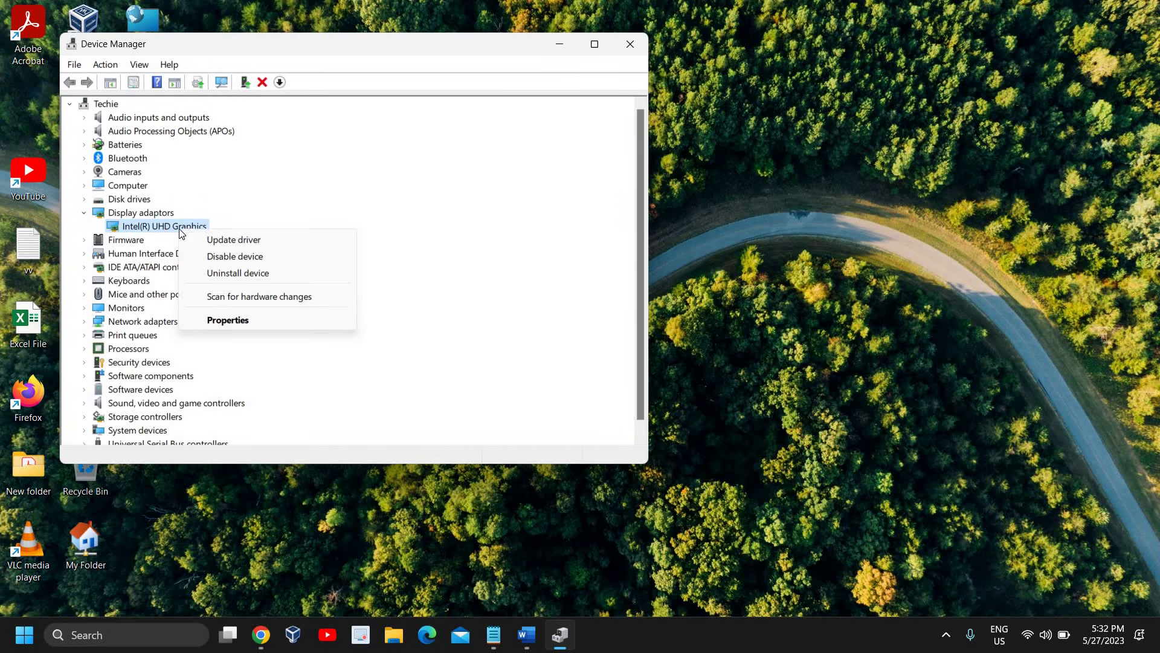
pyautogui.click(226, 240)
pyautogui.click(247, 225)
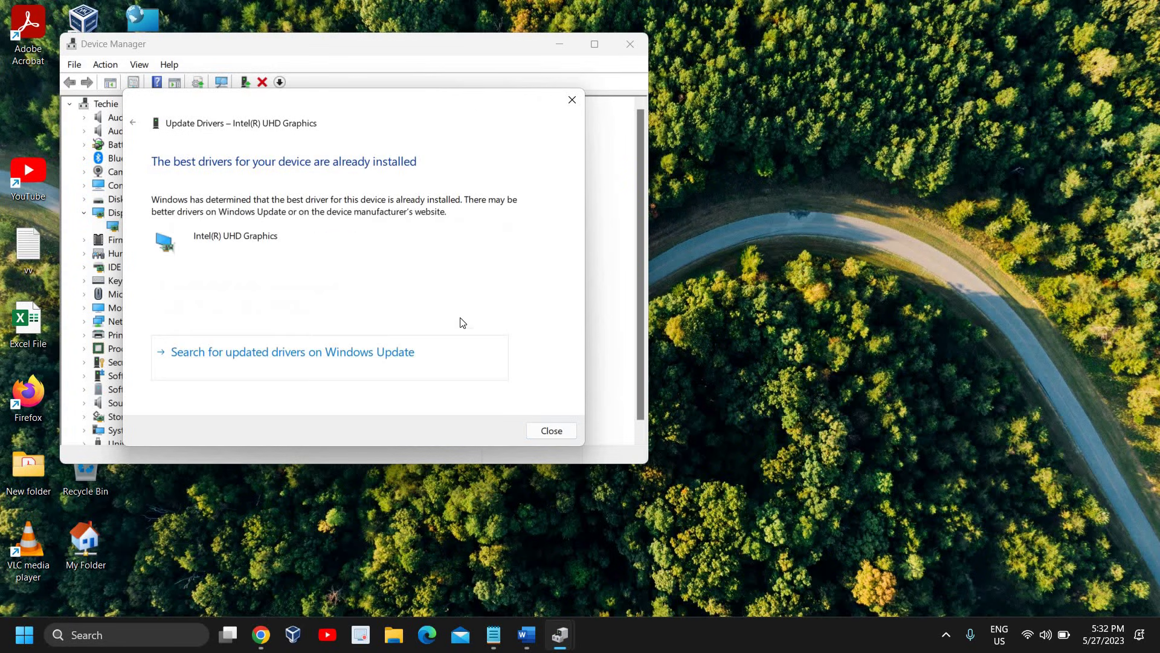
pyautogui.click(559, 432)
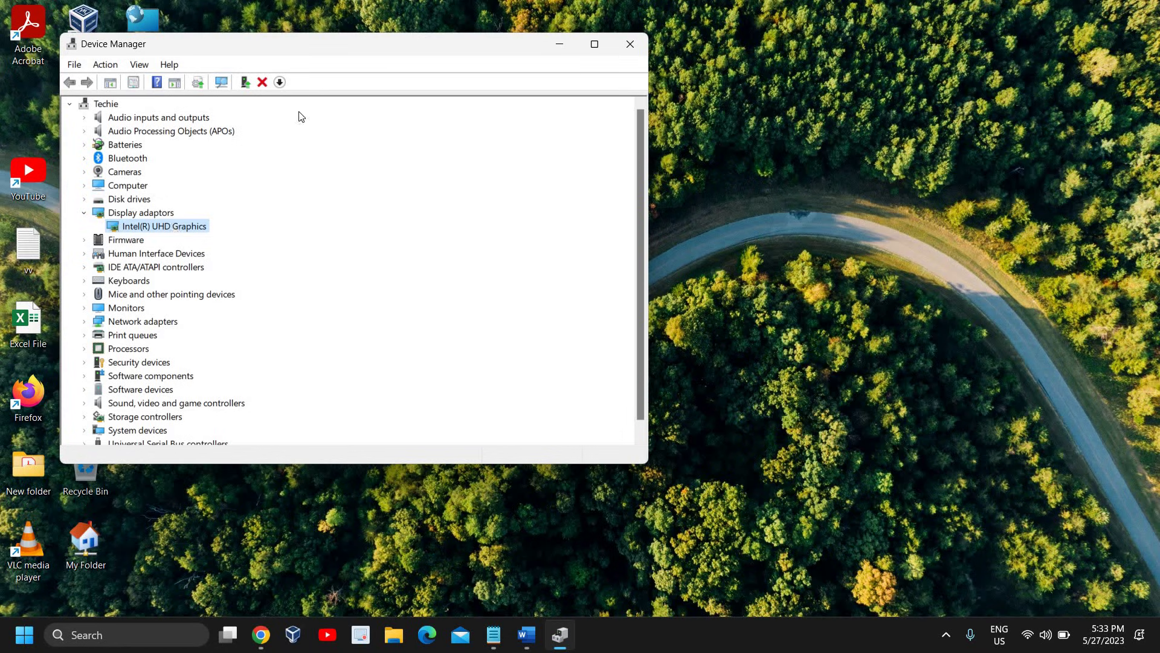
# Close Device Manager and start a Windows search for 'windows'
pyautogui.click(631, 44)
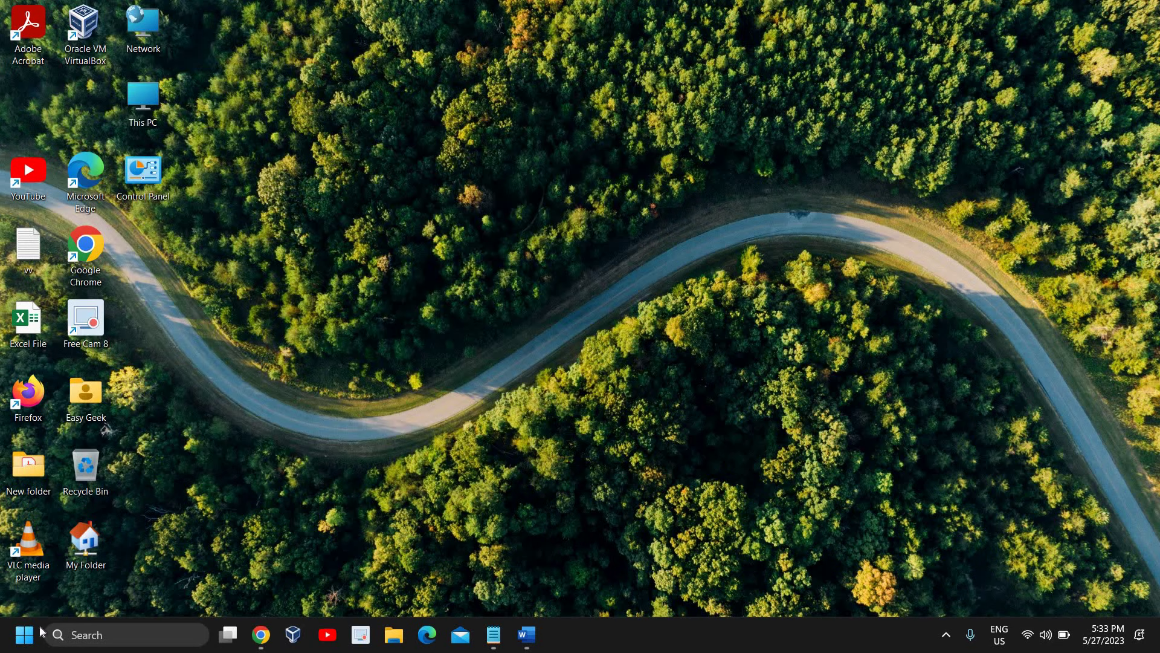
pyautogui.click(115, 634)
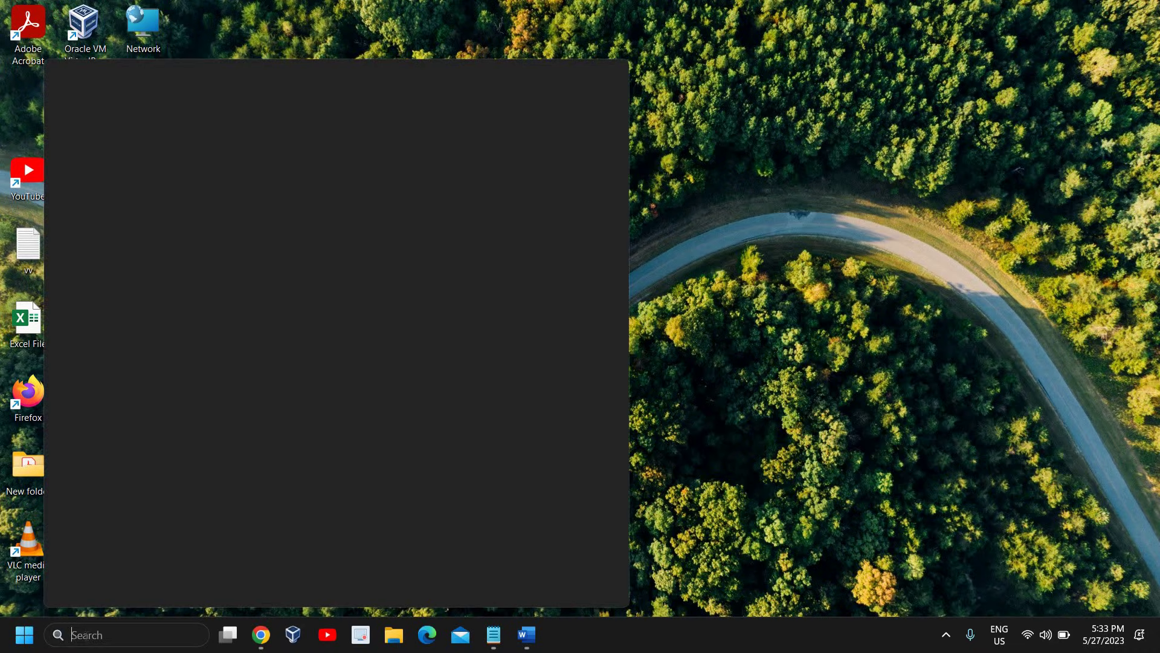
pyautogui.write('windows')
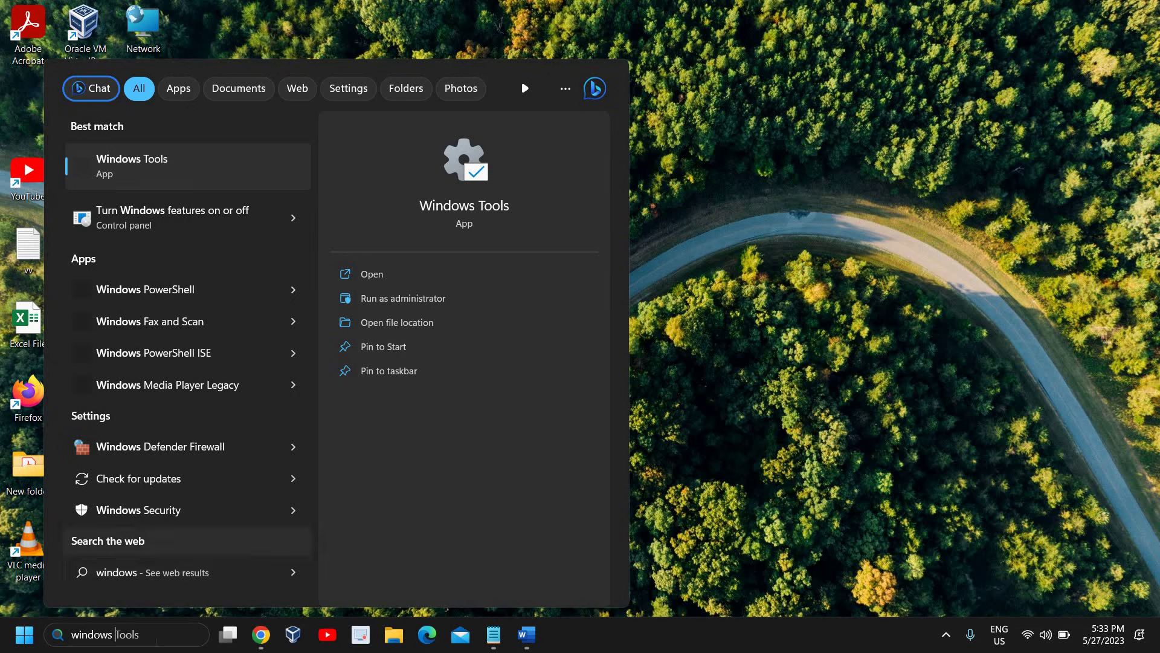
# Check Windows Update in Settings, confirm the PC is up to date, then minimize Settings
pyautogui.rightClick(25, 634)
pyautogui.click(45, 471)
pyautogui.click(114, 466)
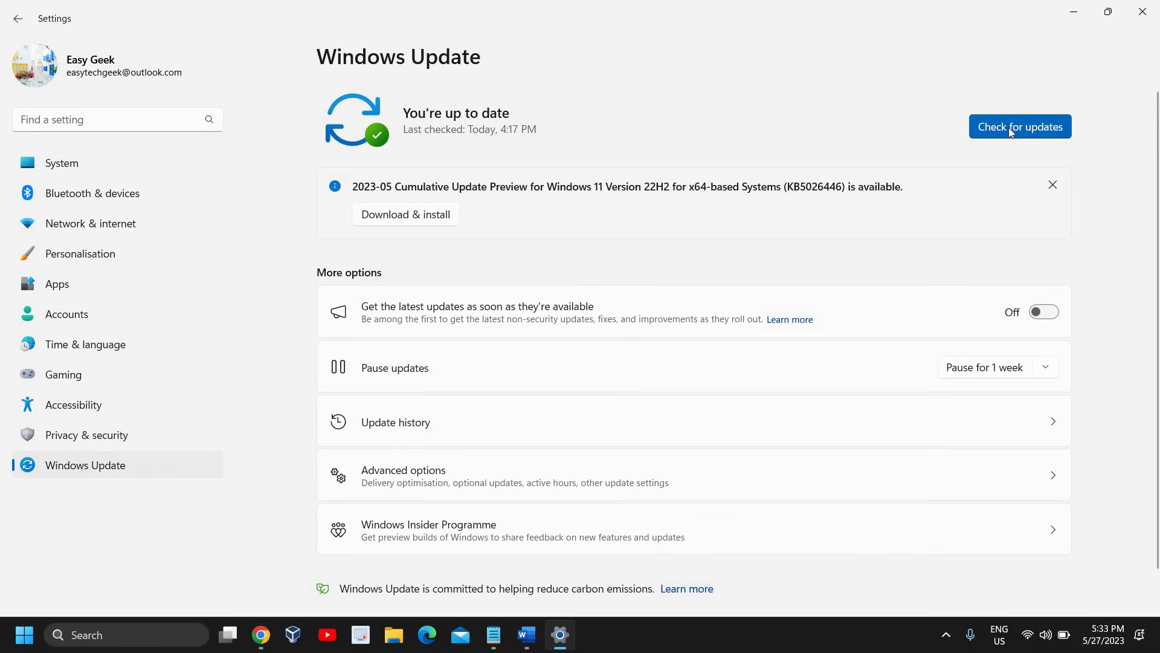
pyautogui.click(1014, 128)
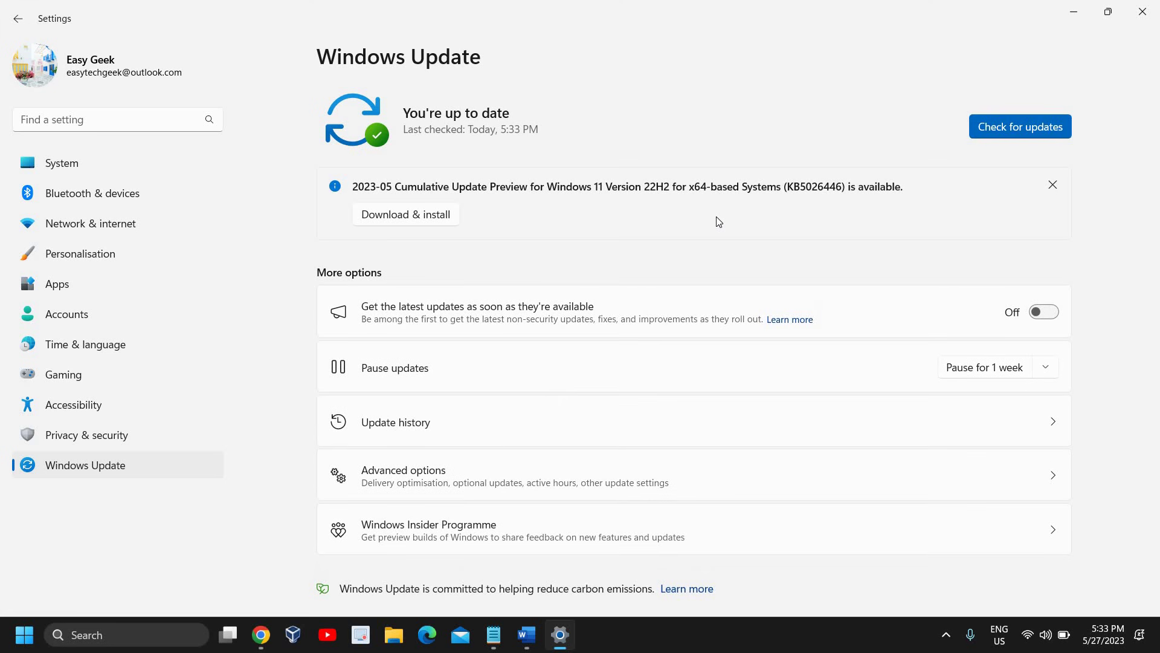
pyautogui.click(1074, 12)
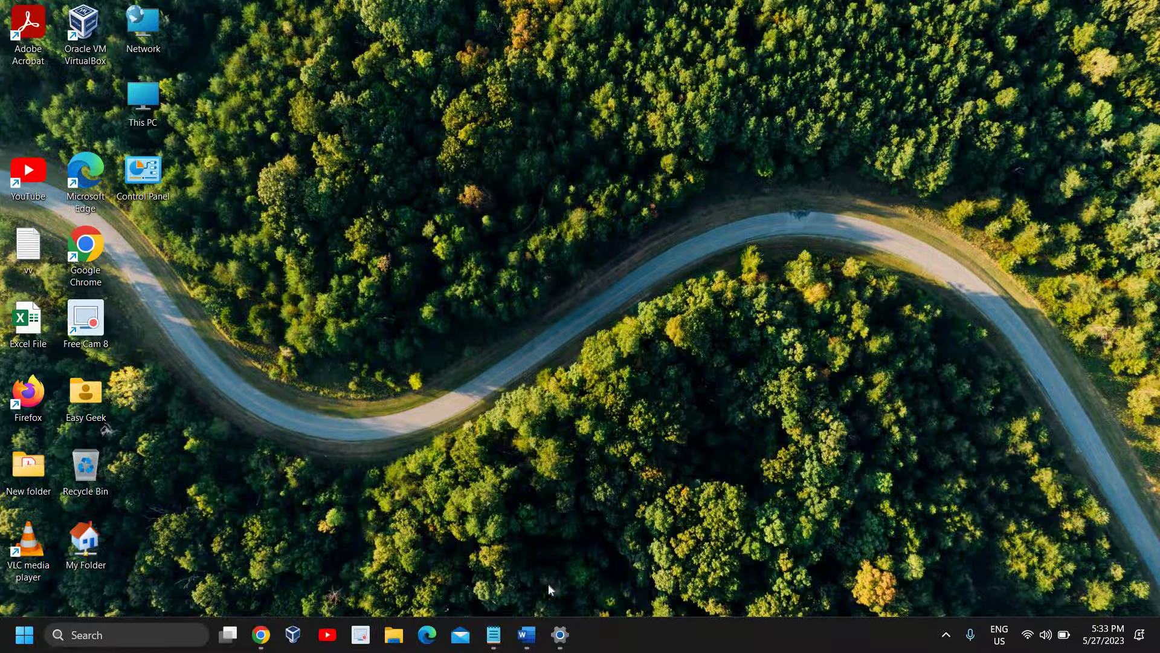
# Restore the Word document with the 'FIXED: A D3D11 compatible GPU' error line
pyautogui.click(526, 634)
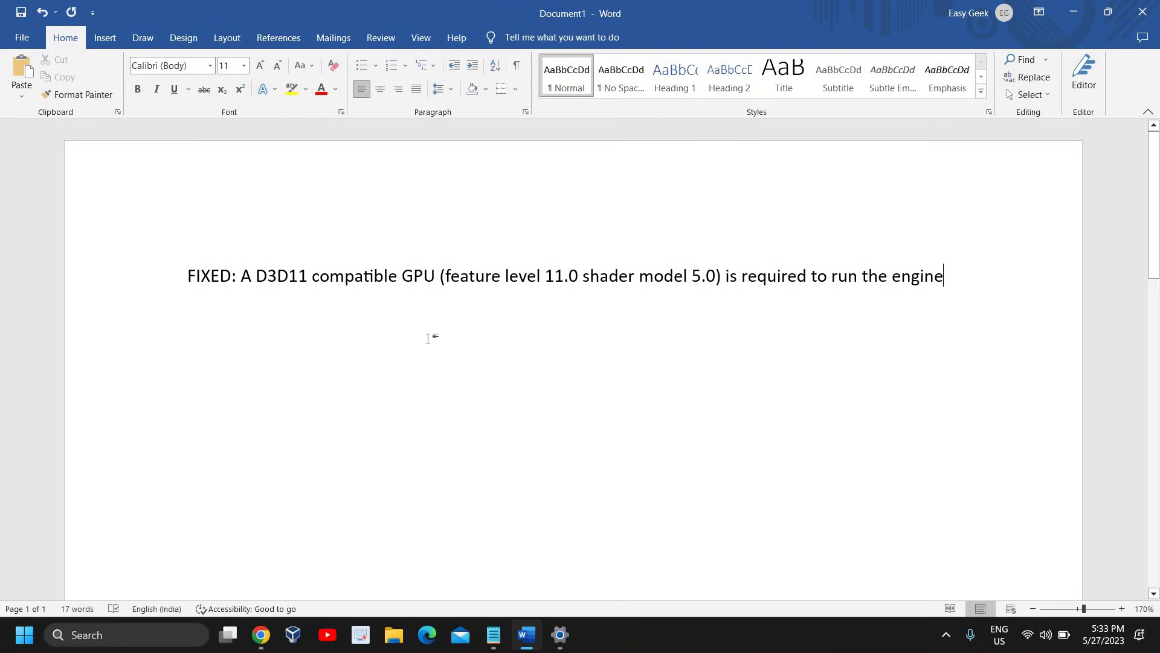